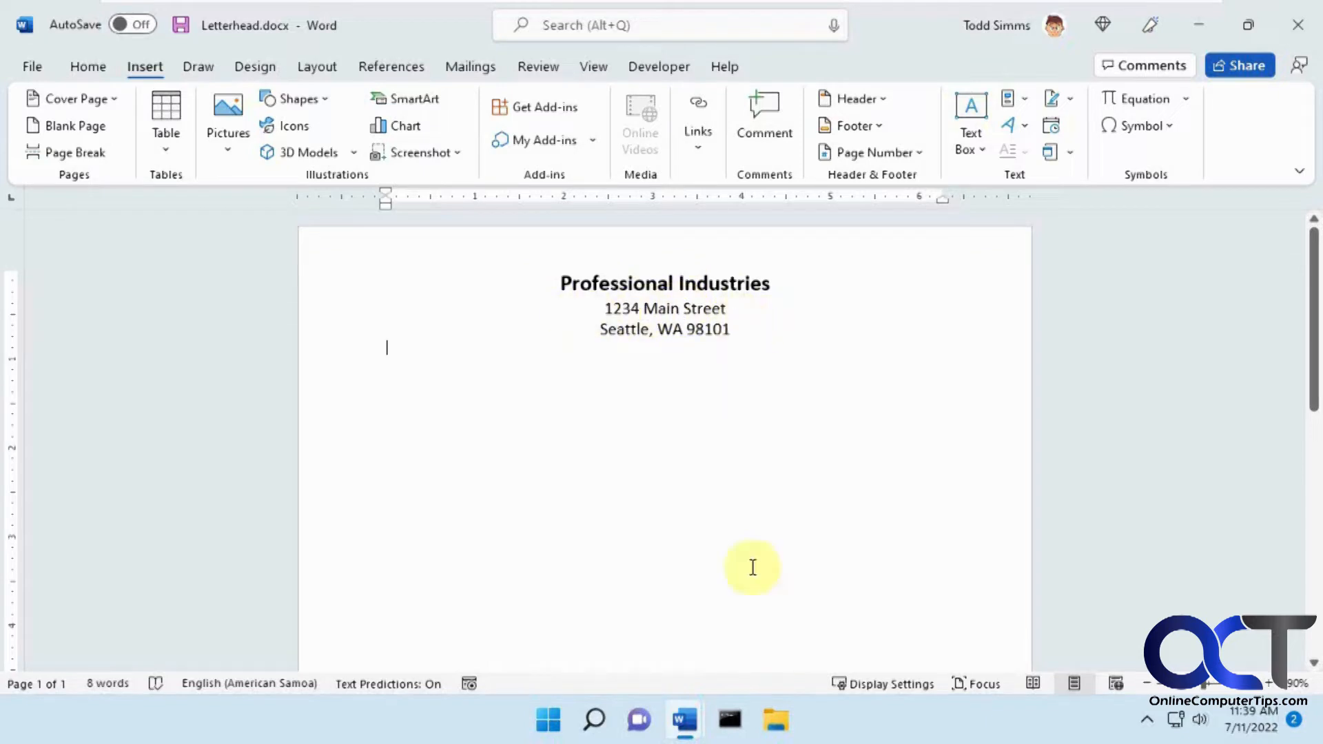
Switch to the Fax Cover Sheet document from the Word taskbar thumbnails.
{"action": "left_click", "coordinate": [685, 720]}
{"action": "left_click", "coordinate": [612, 636]}
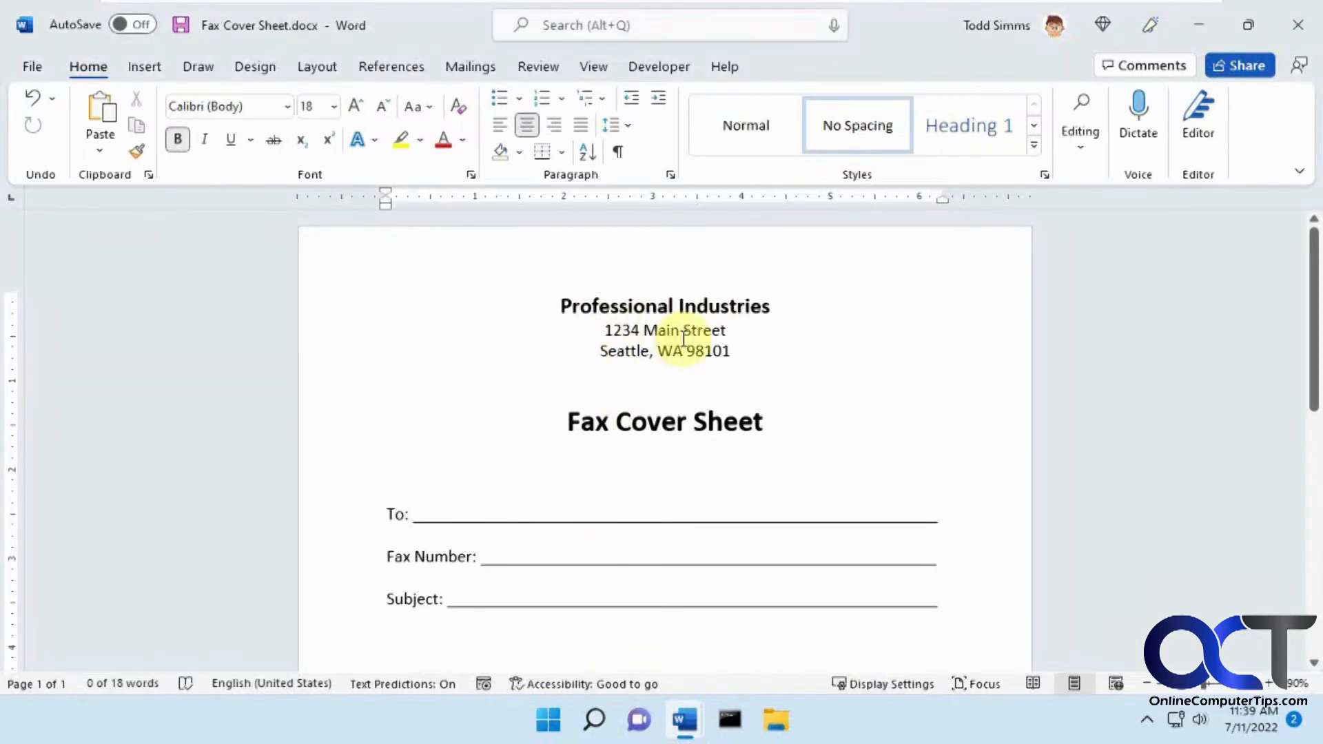
{"action": "left_click", "coordinate": [686, 721]}
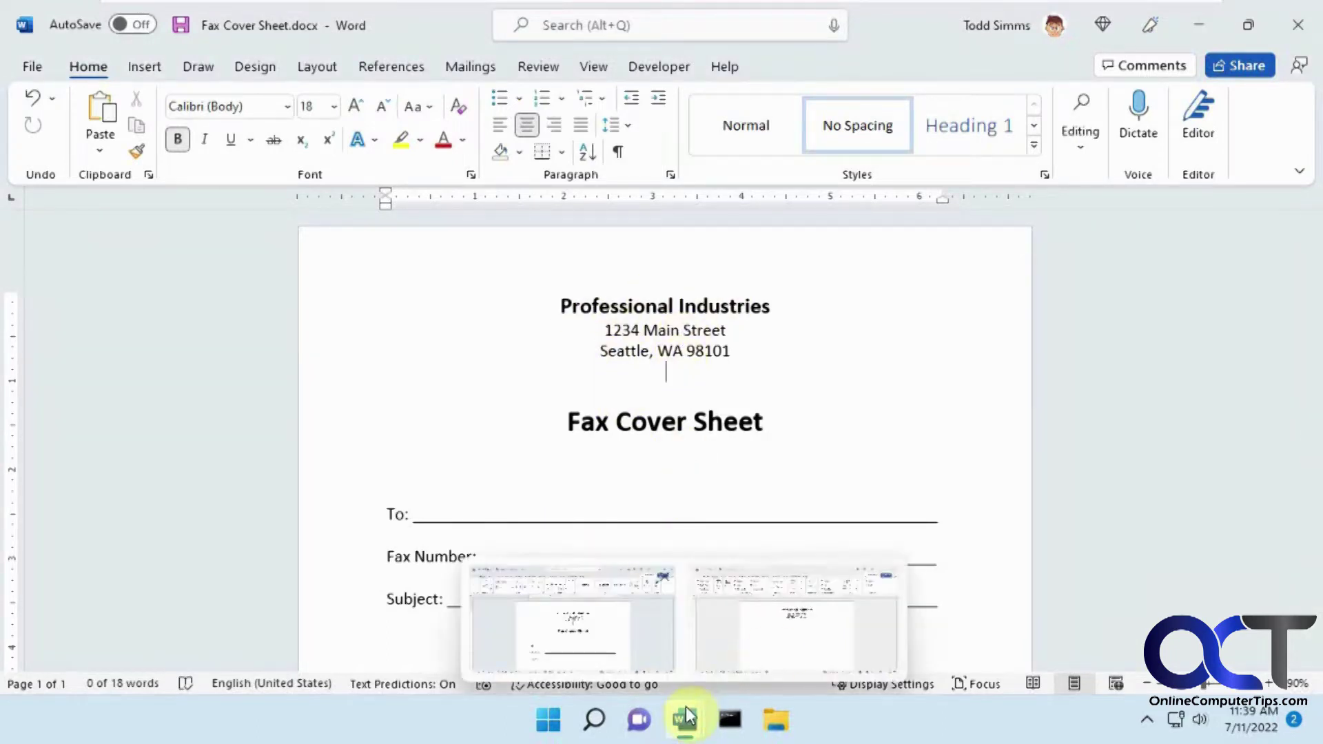
Copy the three letterhead lines from Letterhead.docx, then select the cover sheet's existing letterhead block.
{"action": "left_click", "coordinate": [774, 632]}
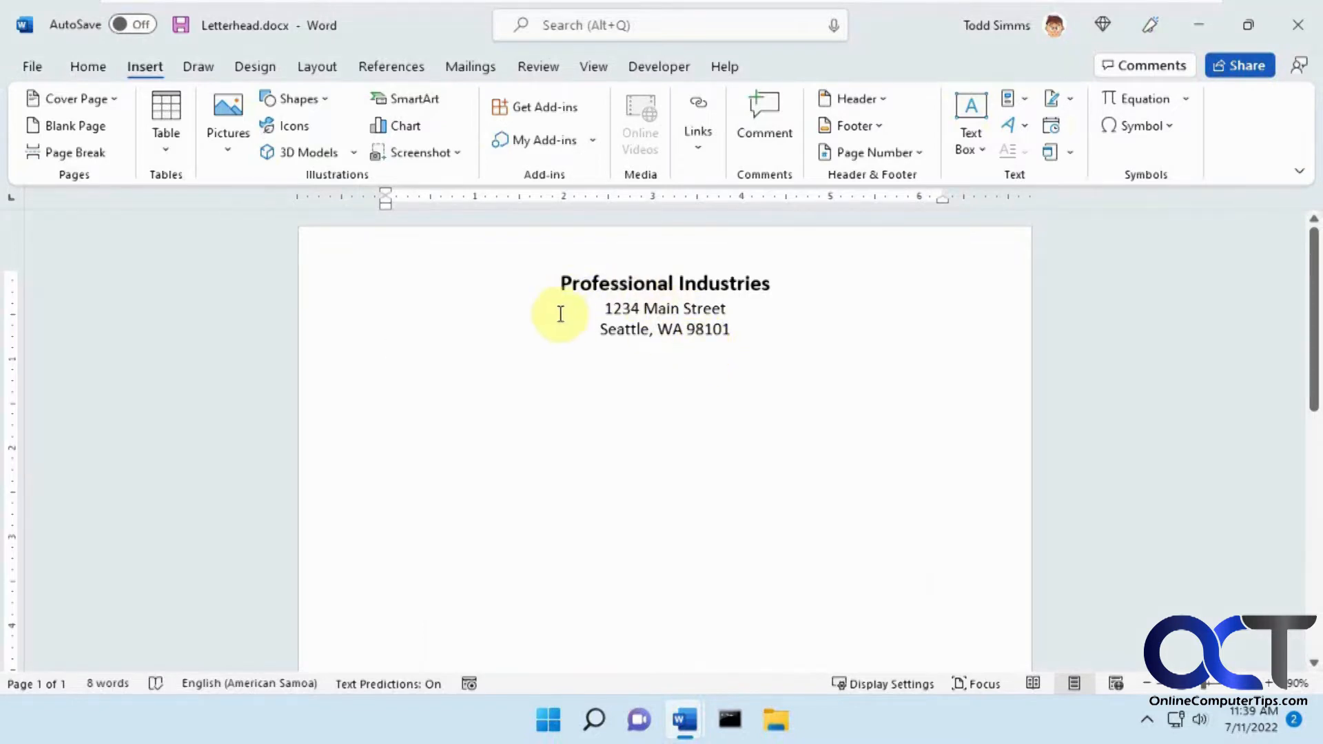
{"action": "left_click_drag", "start_coordinate": [736, 332], "coordinate": [566, 284]}
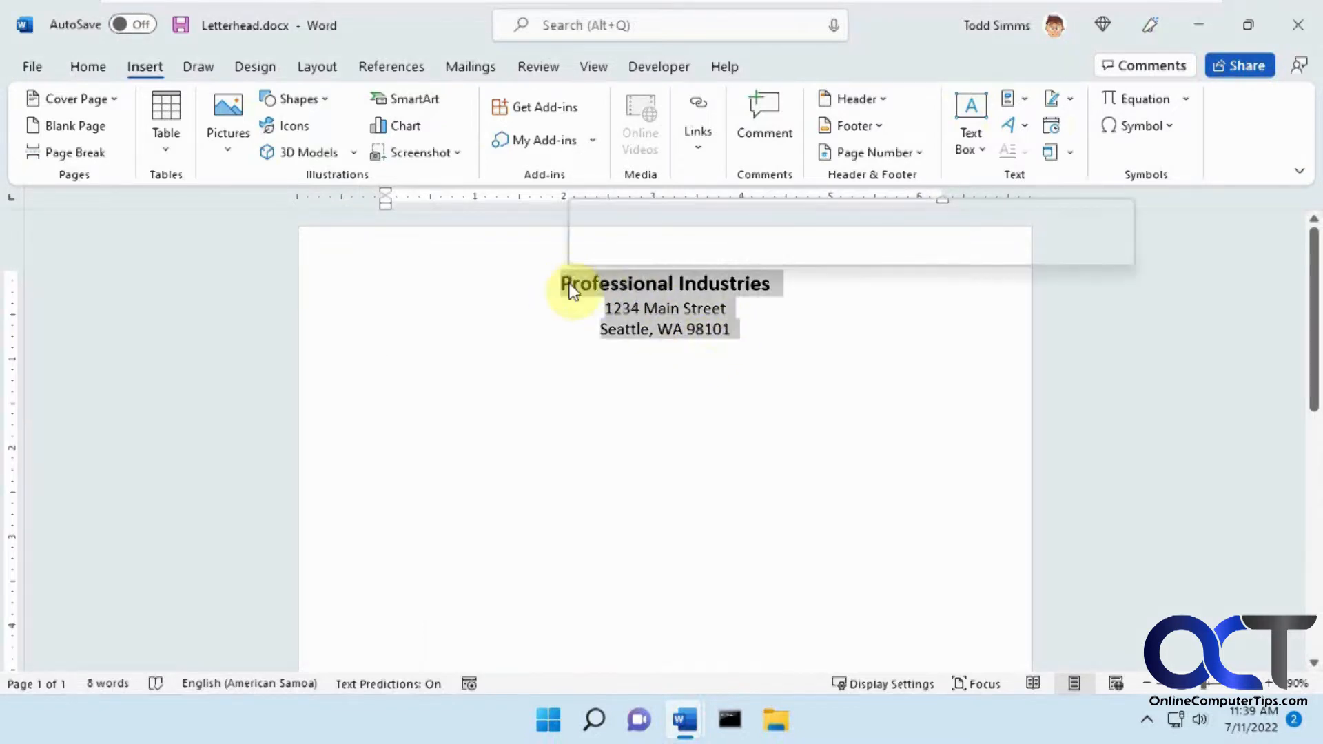
{"action": "right_click", "coordinate": [638, 293]}
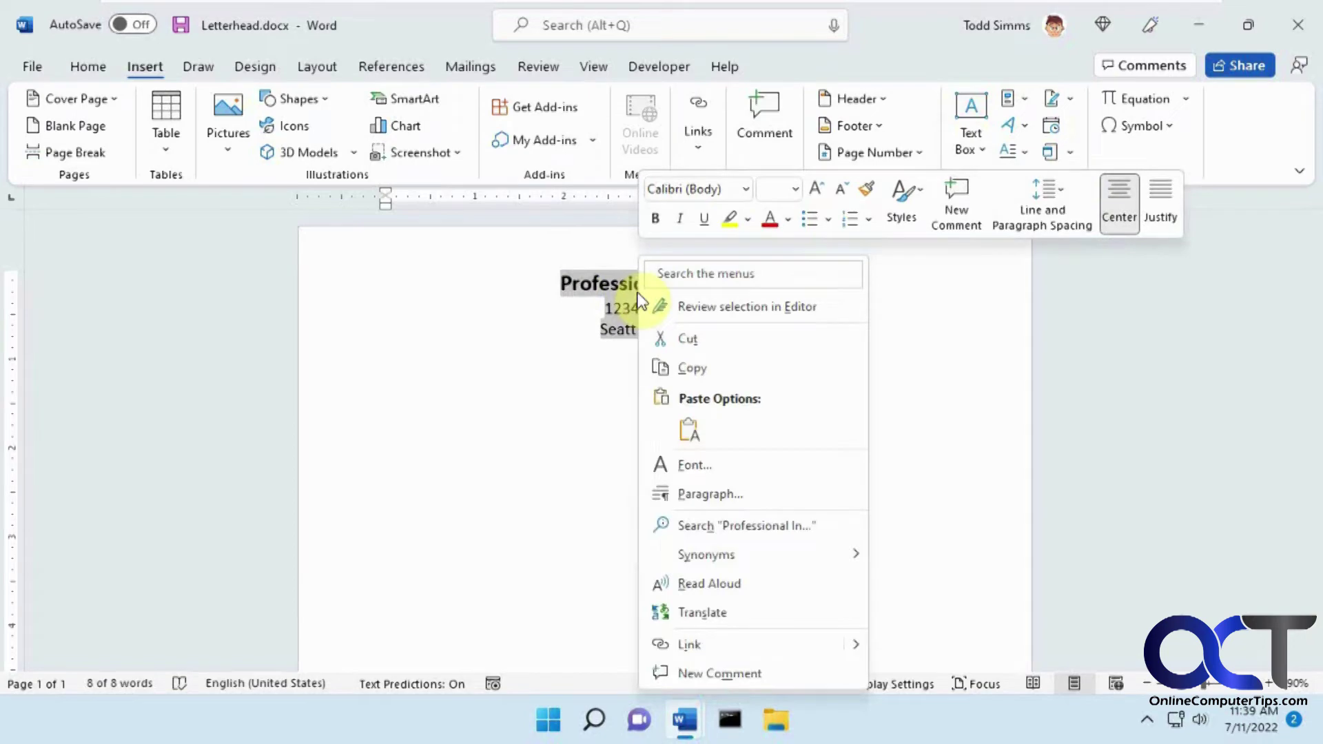
{"action": "left_click", "coordinate": [674, 369]}
{"action": "mouse_move", "coordinate": [684, 720]}
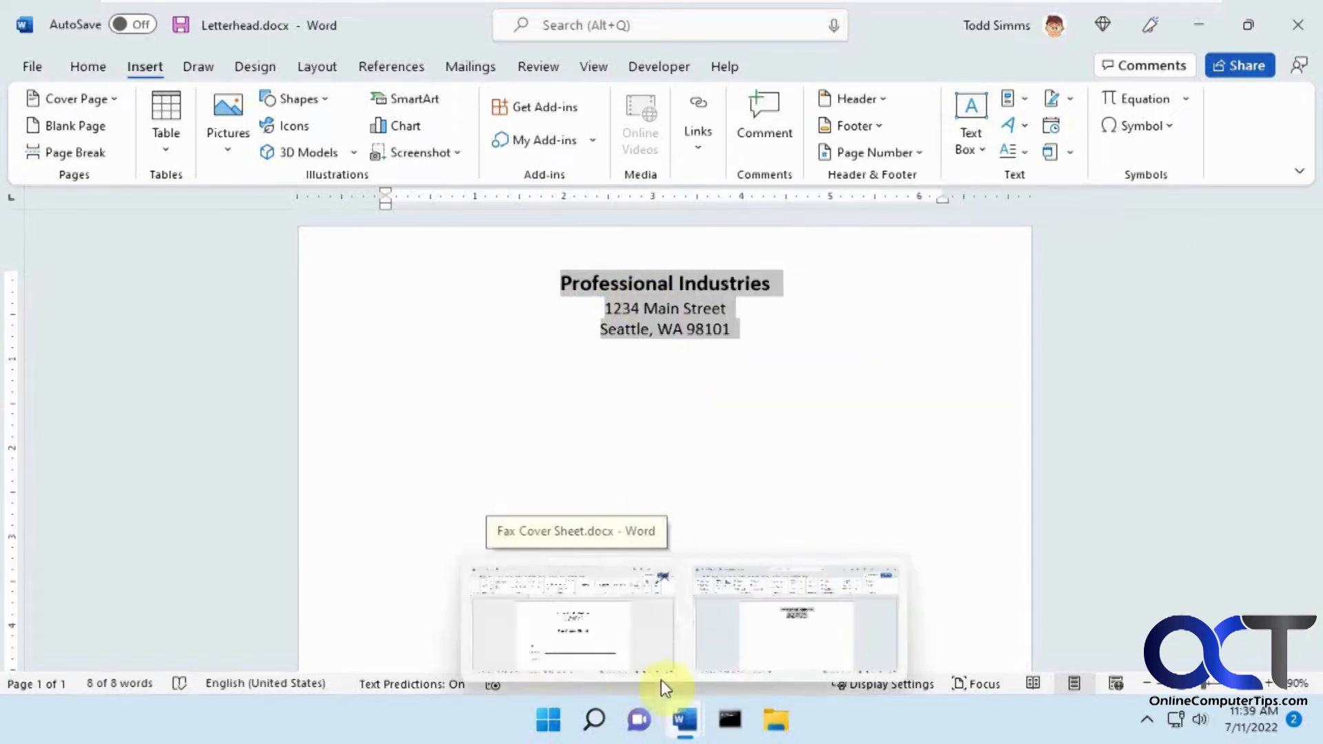
{"action": "left_click", "coordinate": [574, 622]}
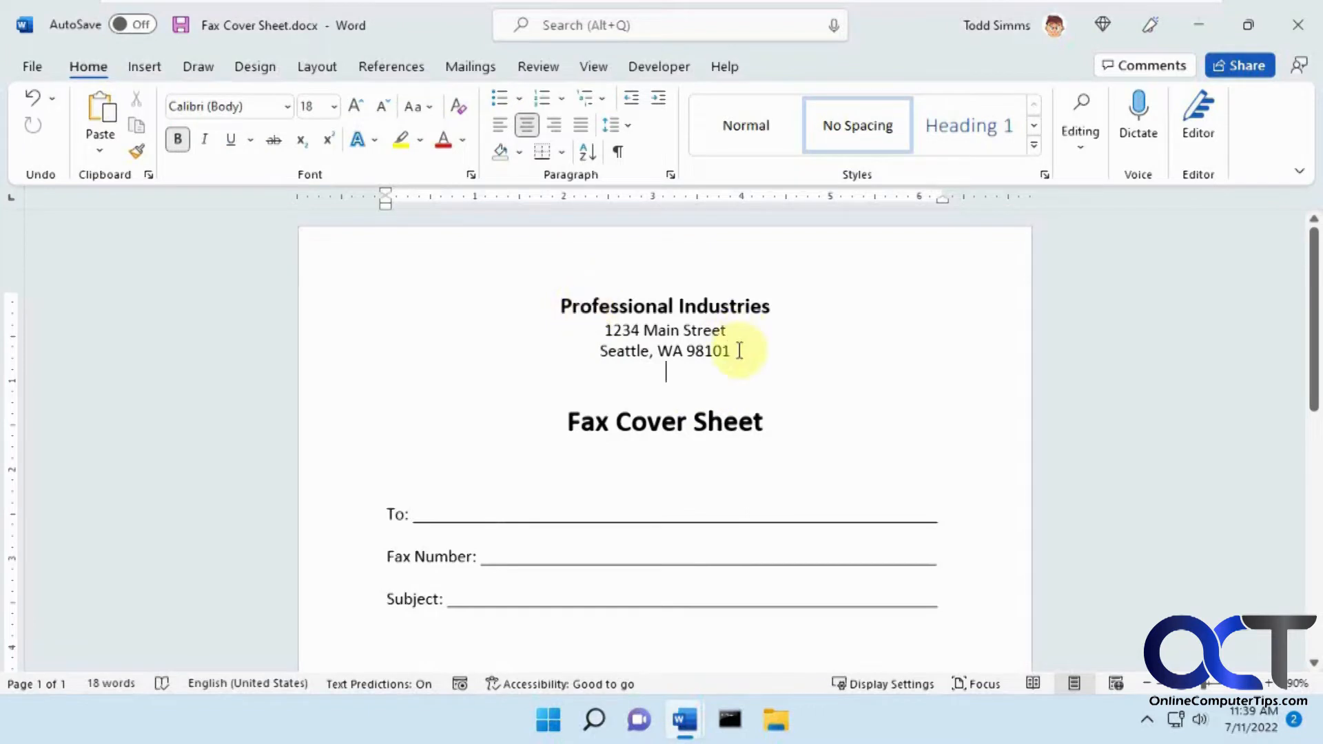
{"action": "left_click_drag", "start_coordinate": [736, 354], "coordinate": [559, 311]}
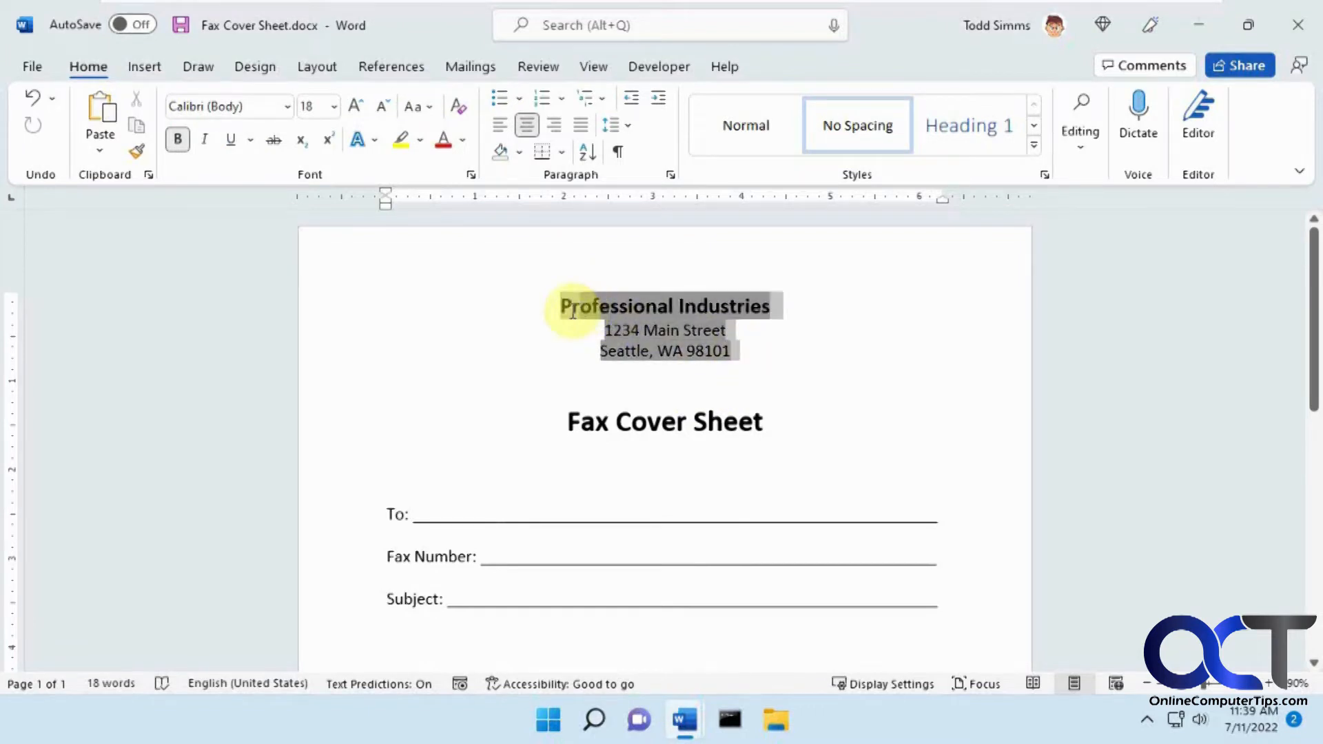
Paste Special the letterhead as a Paste link in Formatted Text (RTF) over the selected block.
{"action": "left_click", "coordinate": [100, 155]}
{"action": "left_click", "coordinate": [152, 245]}
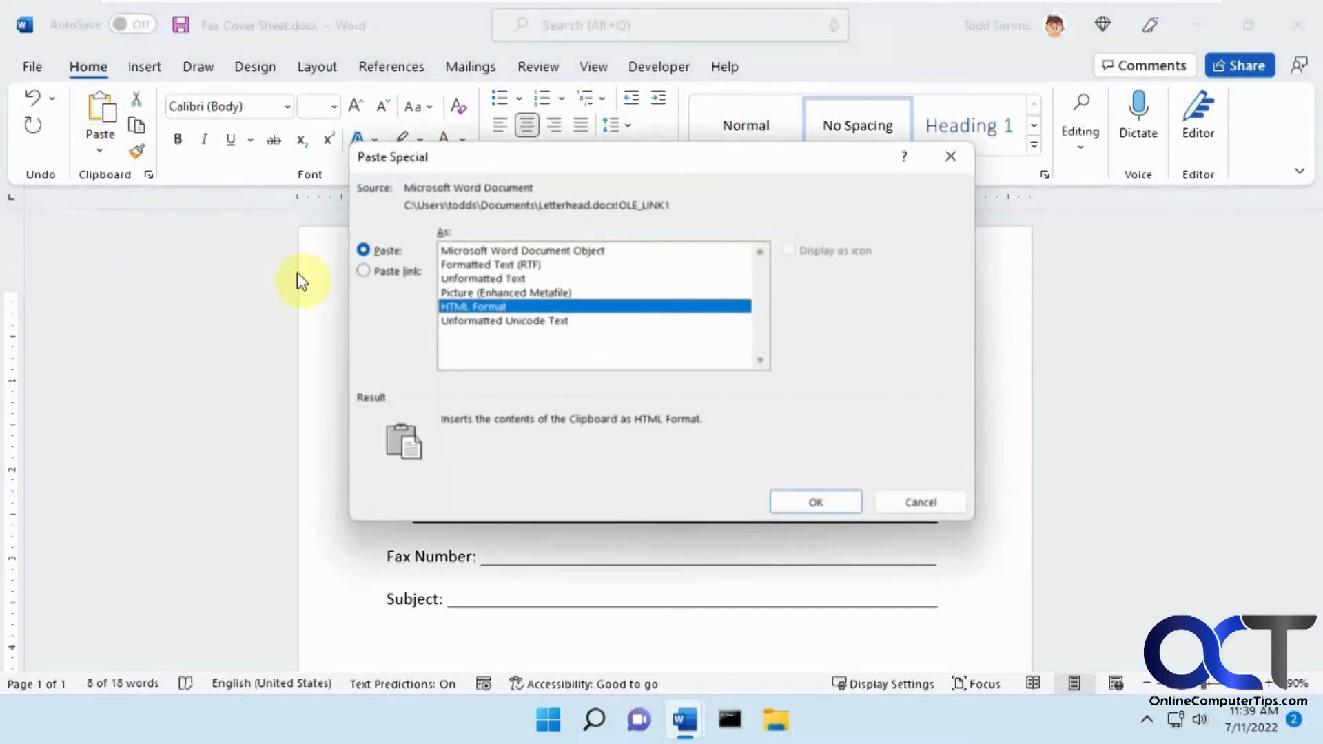
{"action": "left_click", "coordinate": [398, 270]}
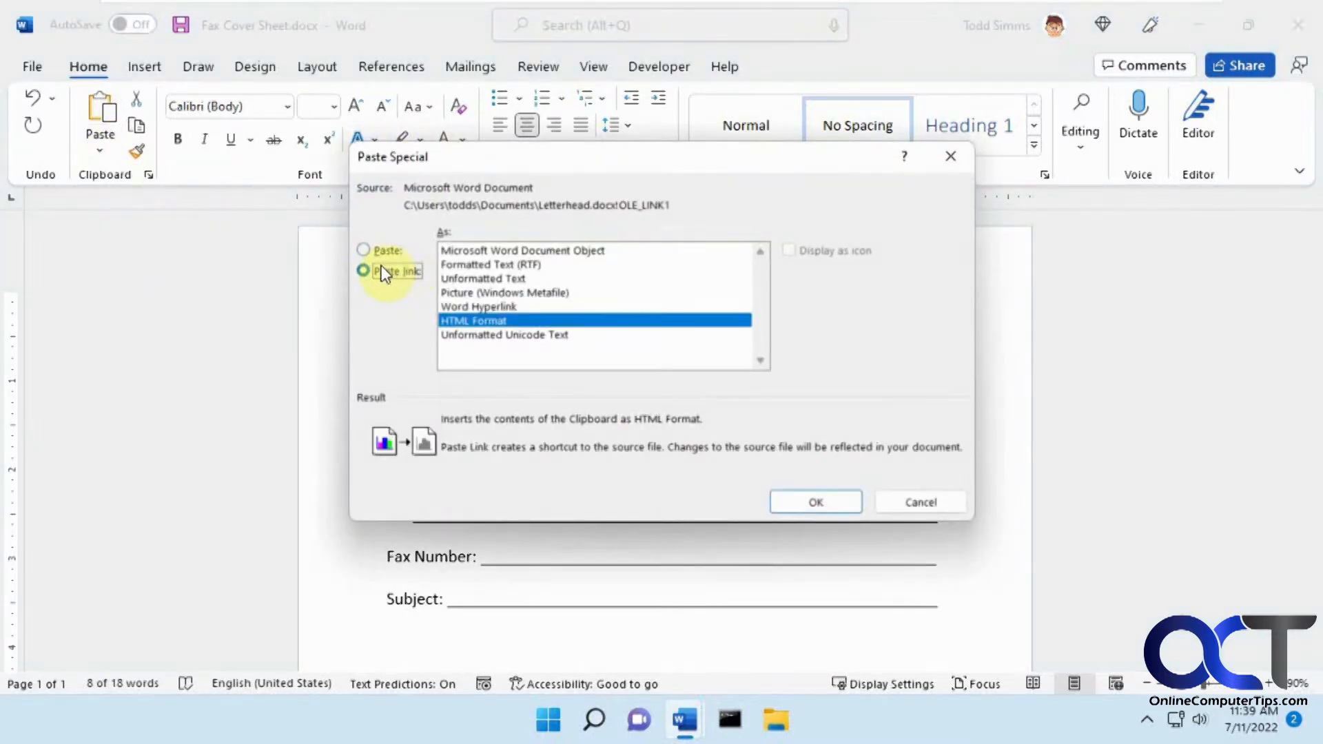
{"action": "left_click", "coordinate": [508, 267]}
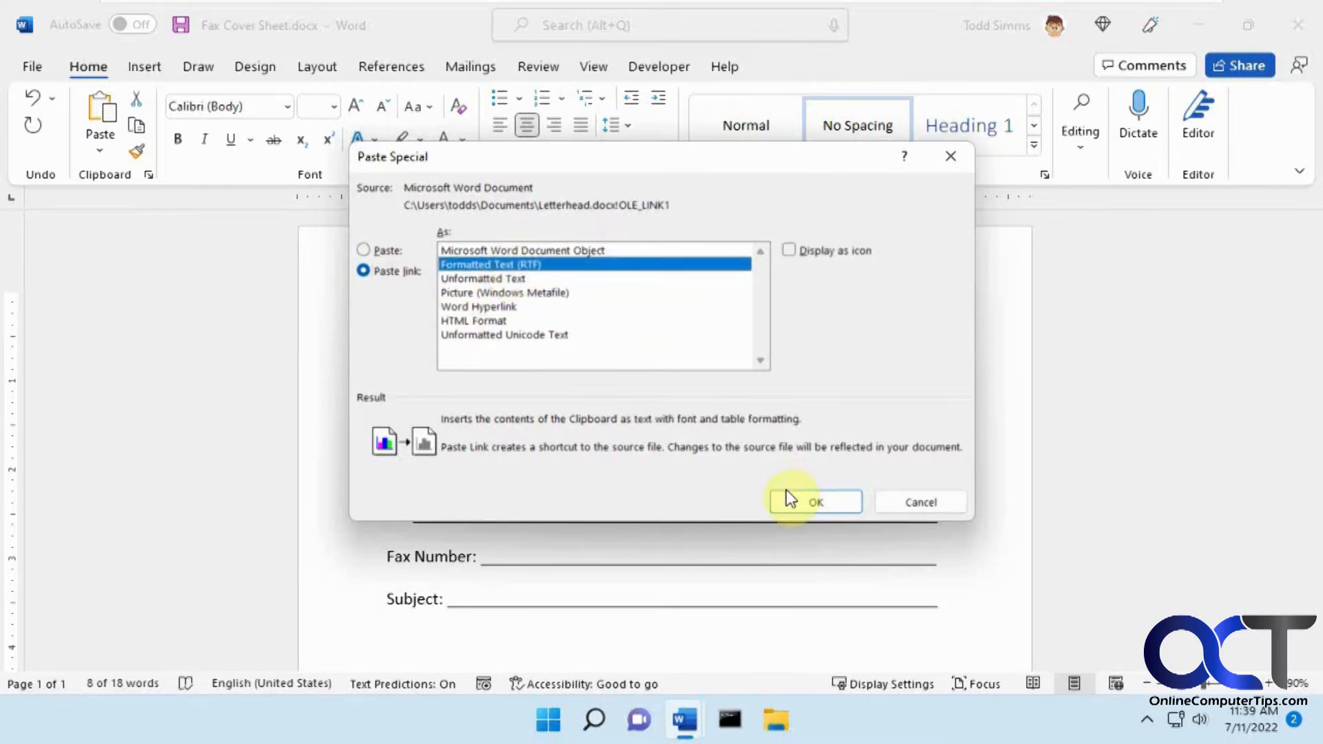
{"action": "left_click", "coordinate": [817, 502]}
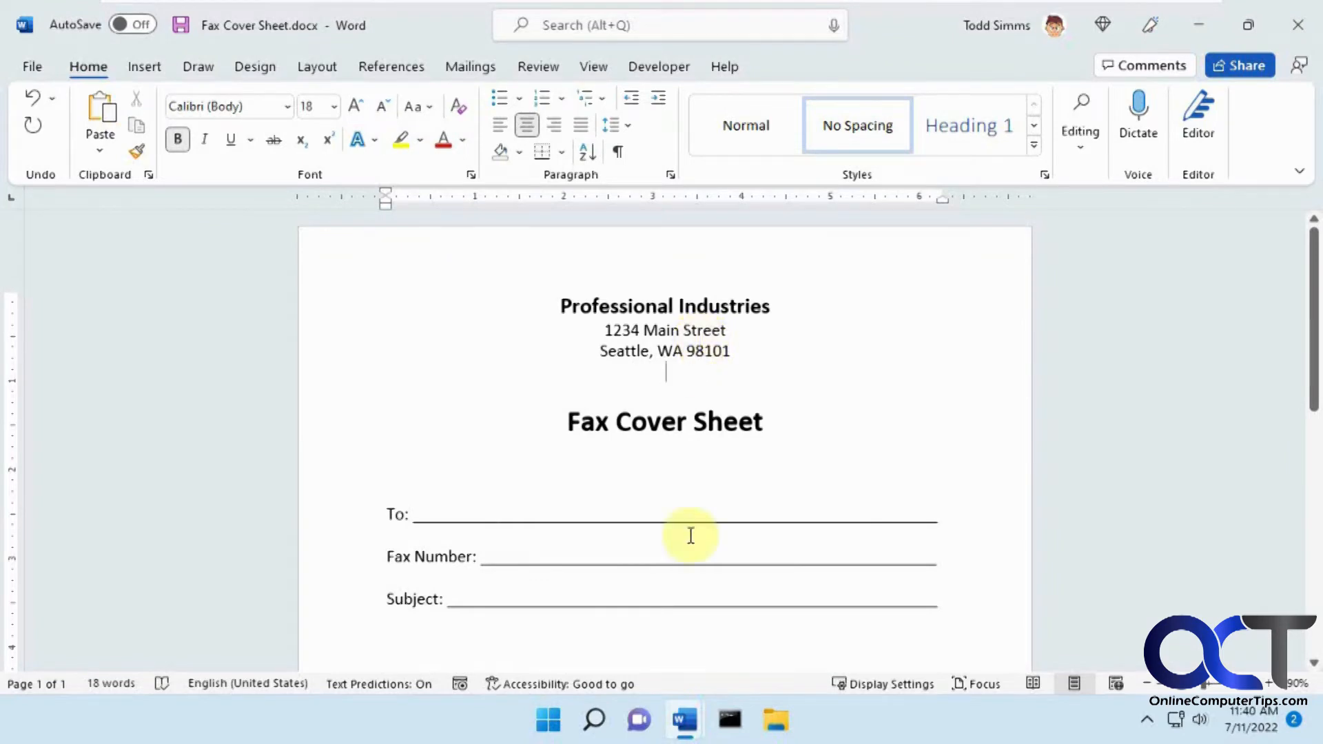
Return to Letterhead.docx and select the 1234 Main Street address line.
{"action": "left_click", "coordinate": [684, 720]}
{"action": "left_click", "coordinate": [786, 630]}
{"action": "mouse_move", "coordinate": [685, 721]}
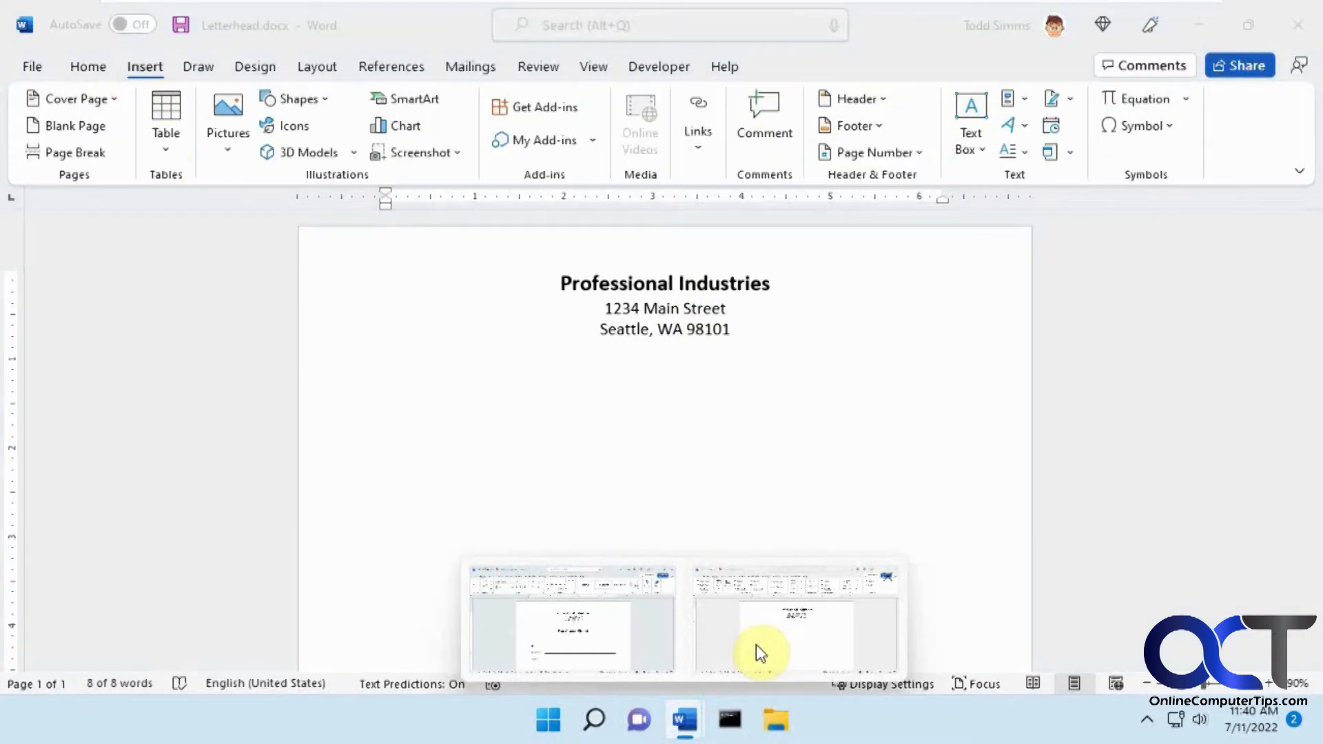
{"action": "left_click", "coordinate": [756, 644]}
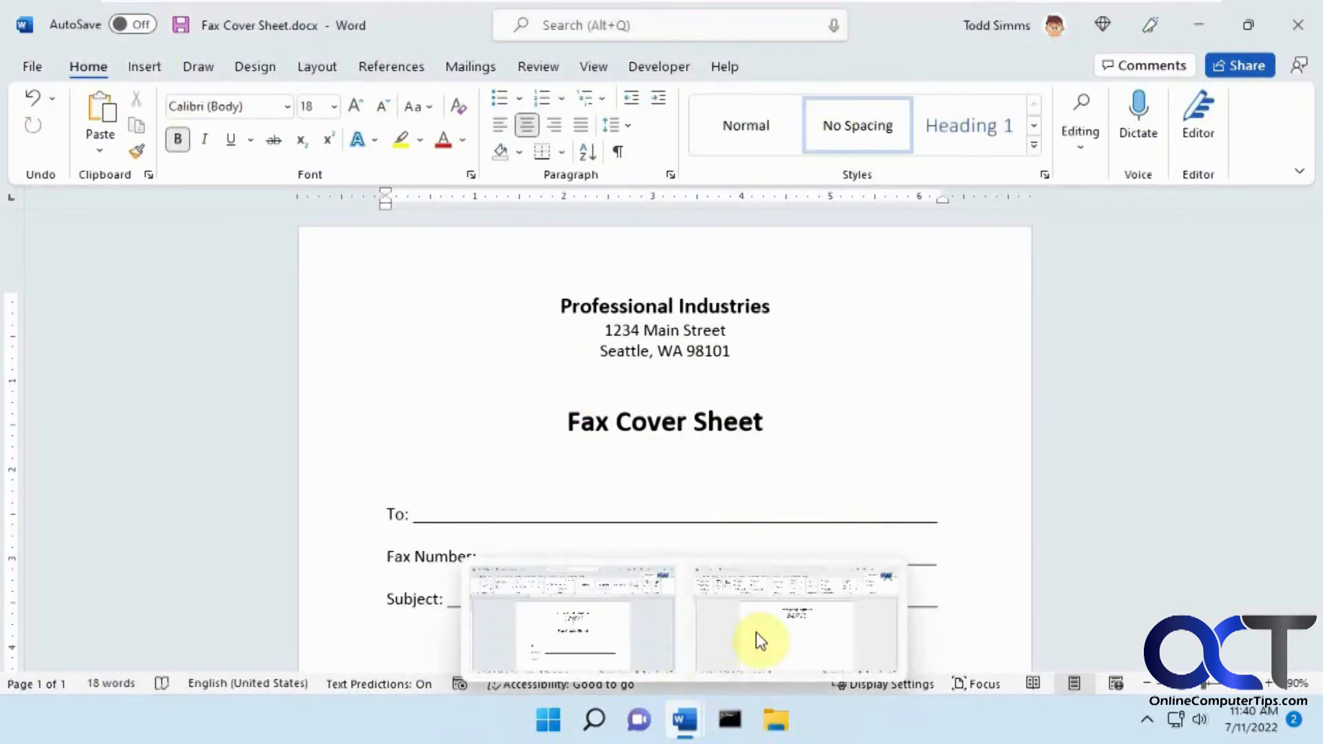
{"action": "left_click", "coordinate": [755, 632]}
{"action": "left_click", "coordinate": [732, 362]}
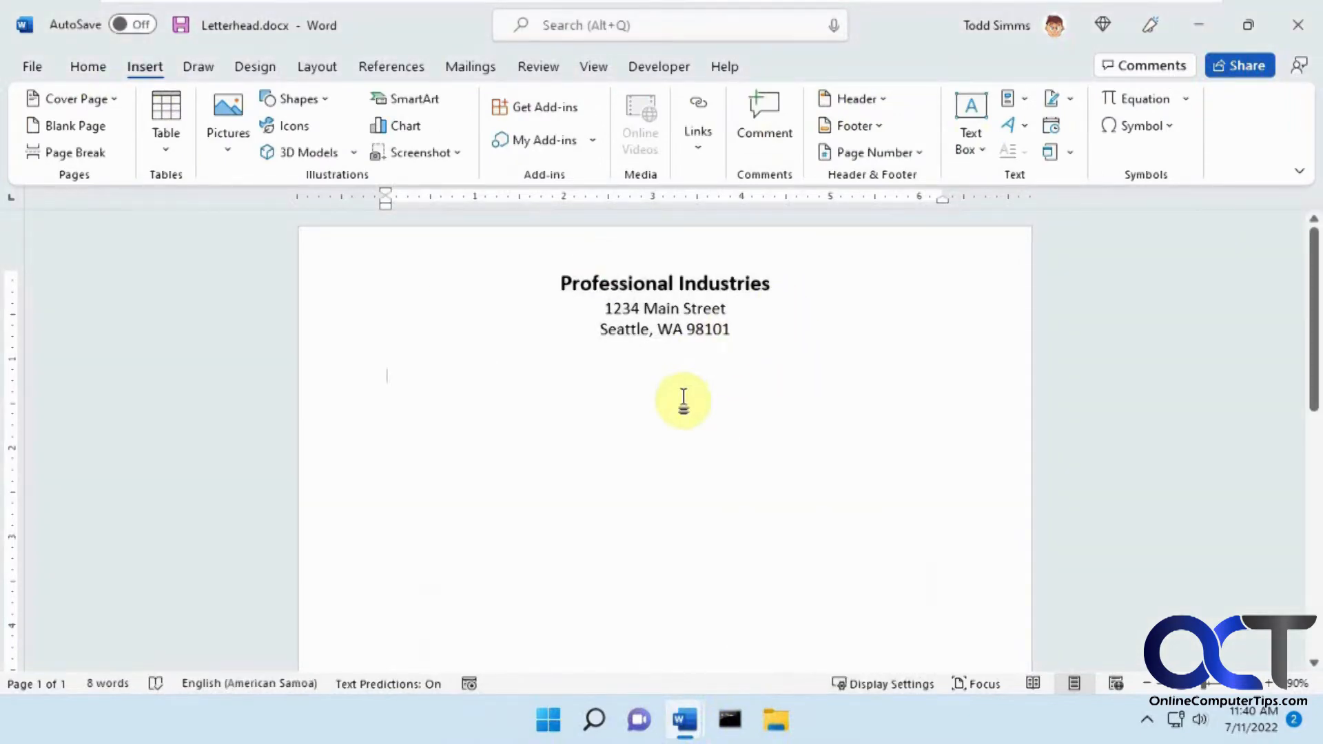
{"action": "left_click_drag", "start_coordinate": [738, 308], "coordinate": [605, 311]}
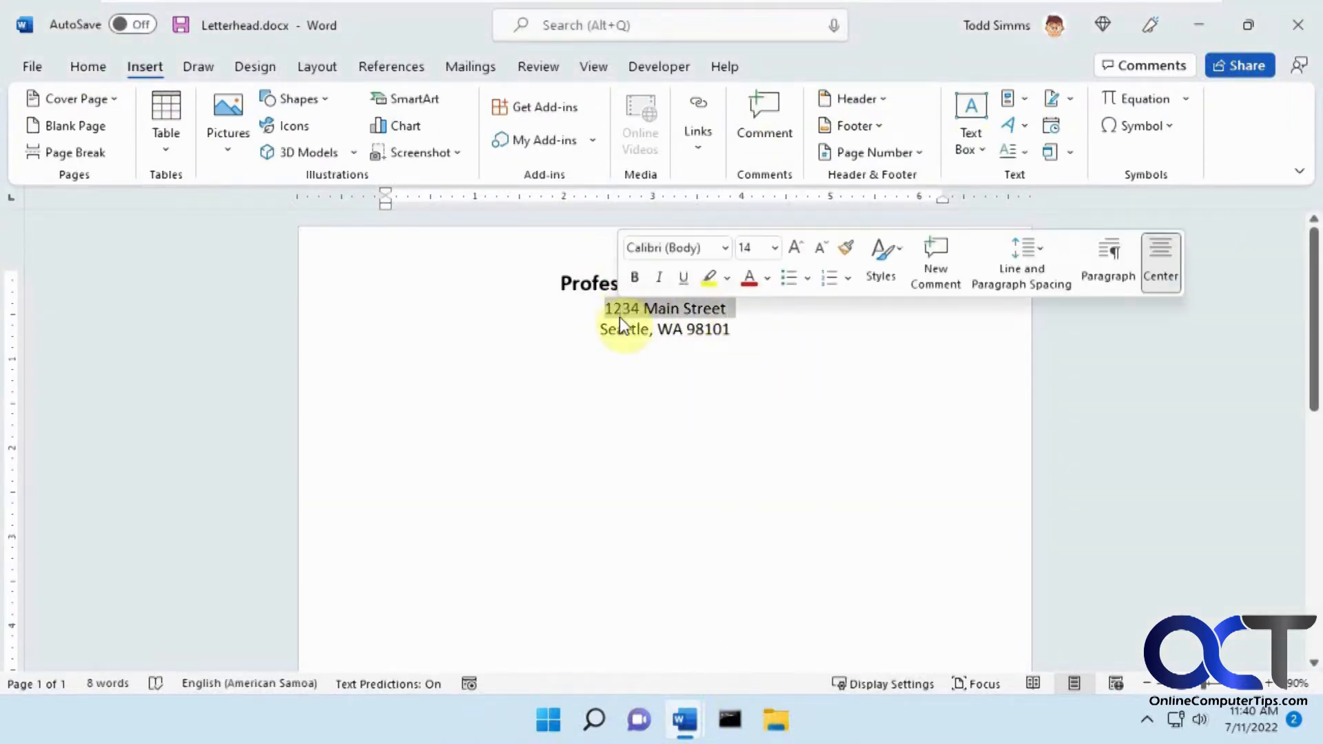
{"action": "type", "text": "541 Ma"}
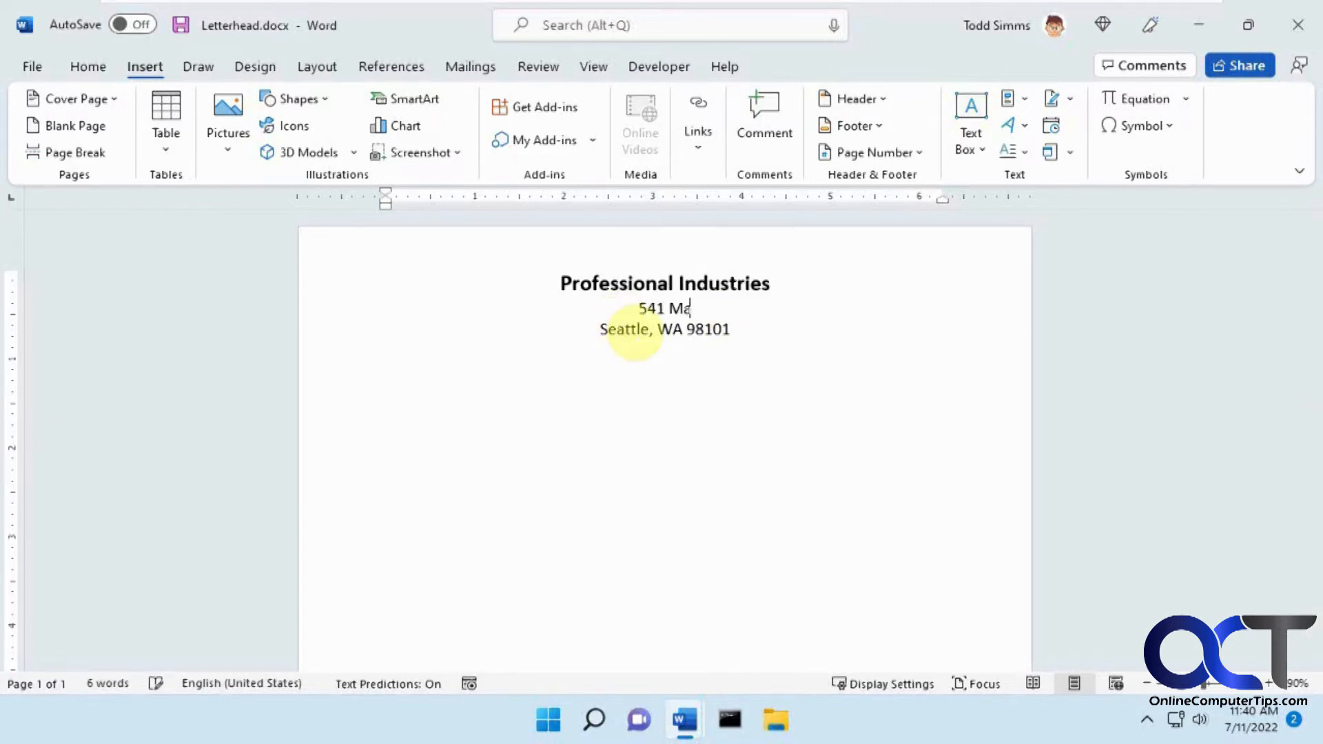
{"action": "type", "text": "ple St"}
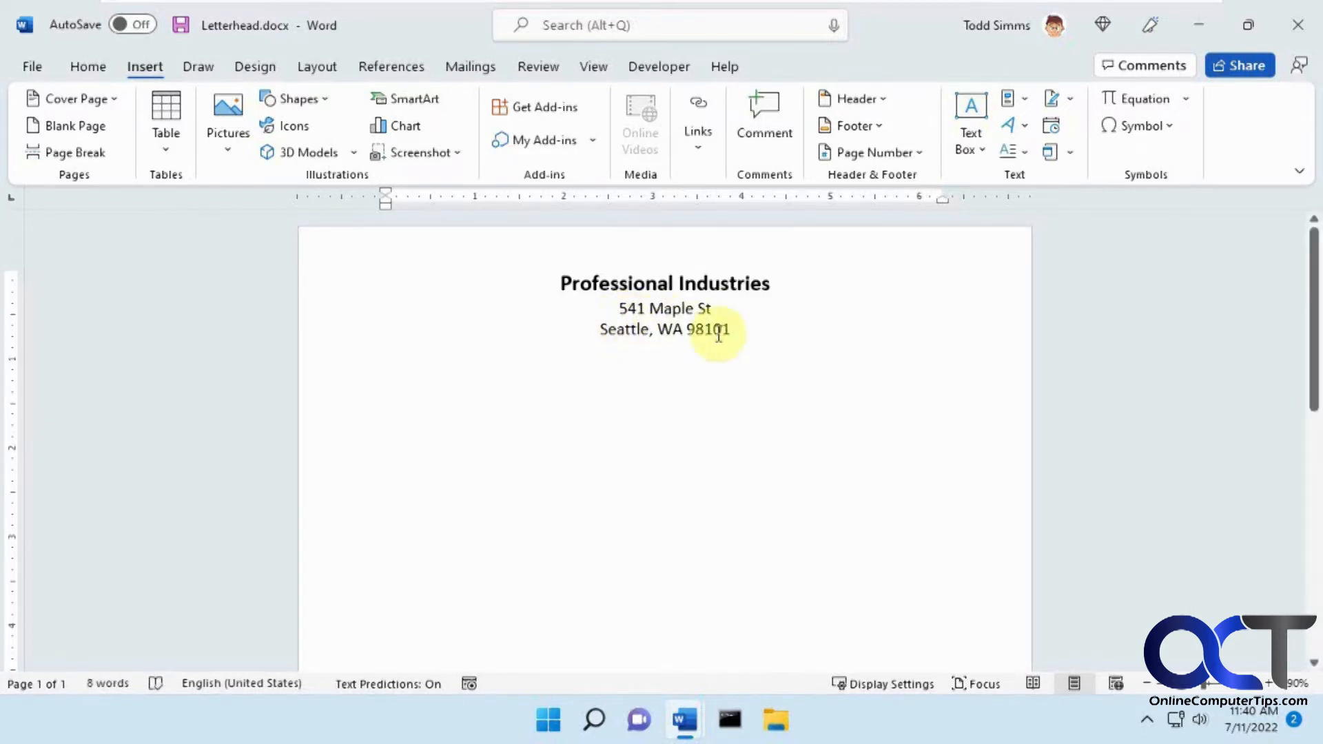
Start a new line after ZIP 98101 for the phone number, then switch to the Fax Cover Sheet.
{"action": "left_click", "coordinate": [734, 329]}
{"action": "key", "text": "Return"}
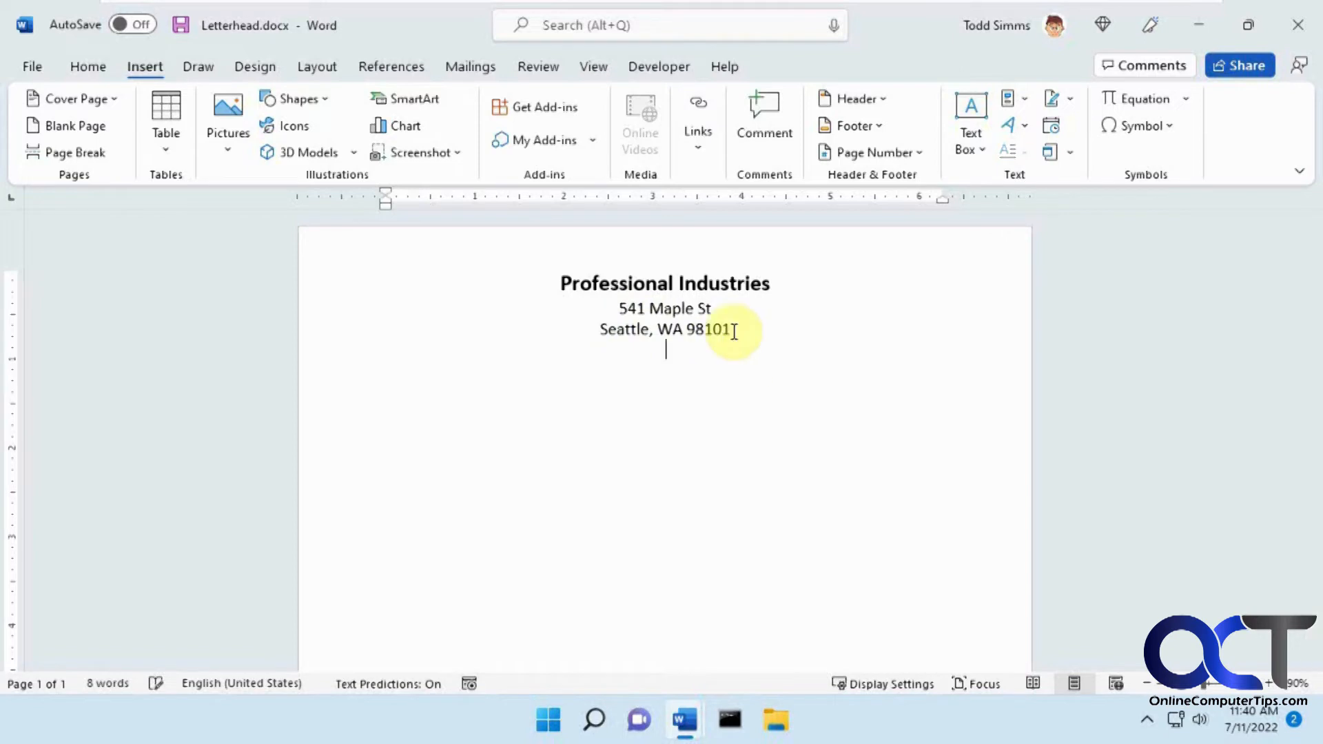
{"action": "type", "text": "360-"}
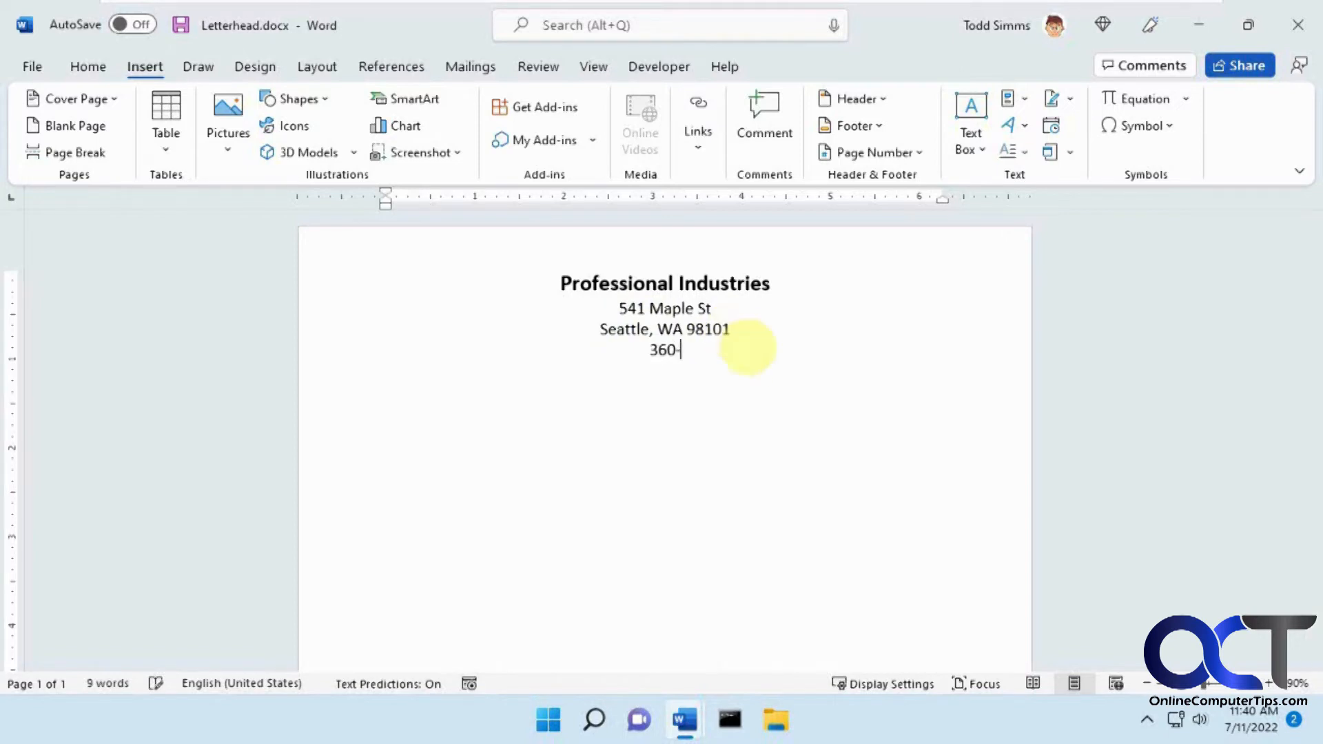
{"action": "type", "text": "555-123"}
{"action": "type", "text": "4"}
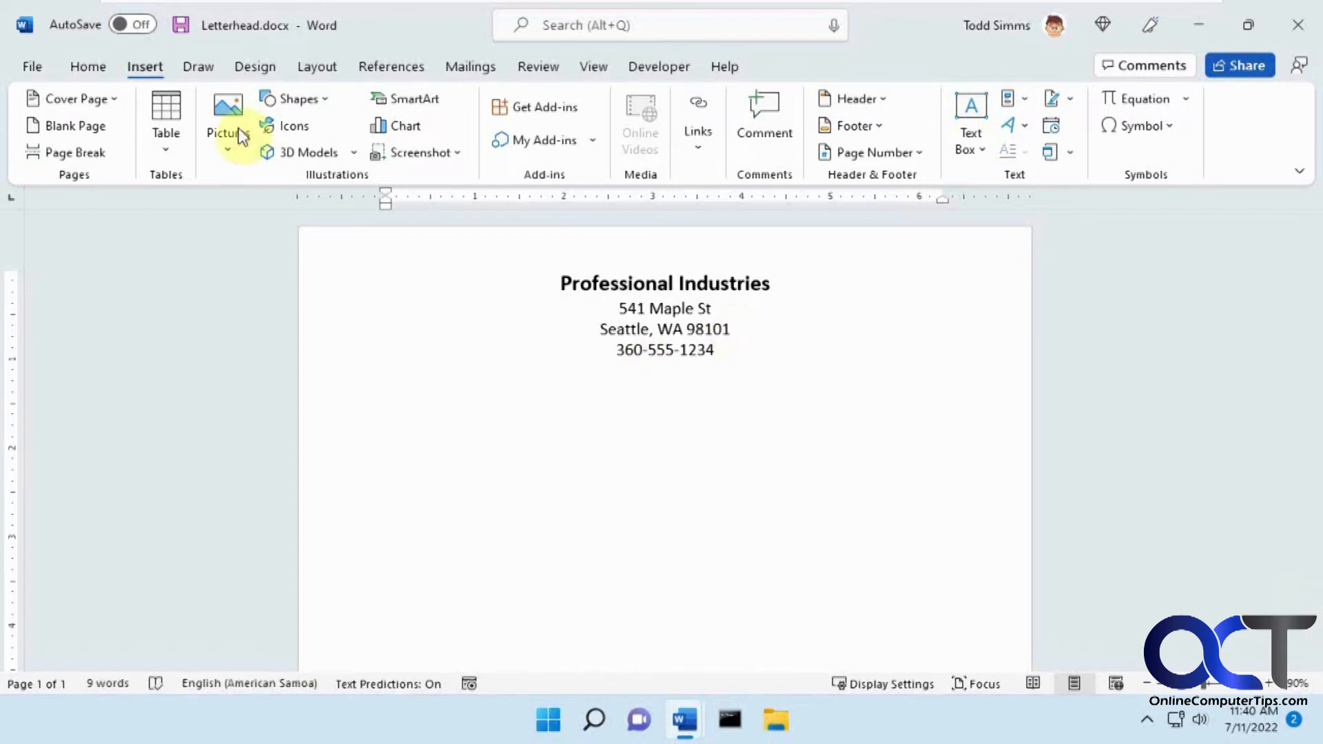
{"action": "mouse_move", "coordinate": [684, 721]}
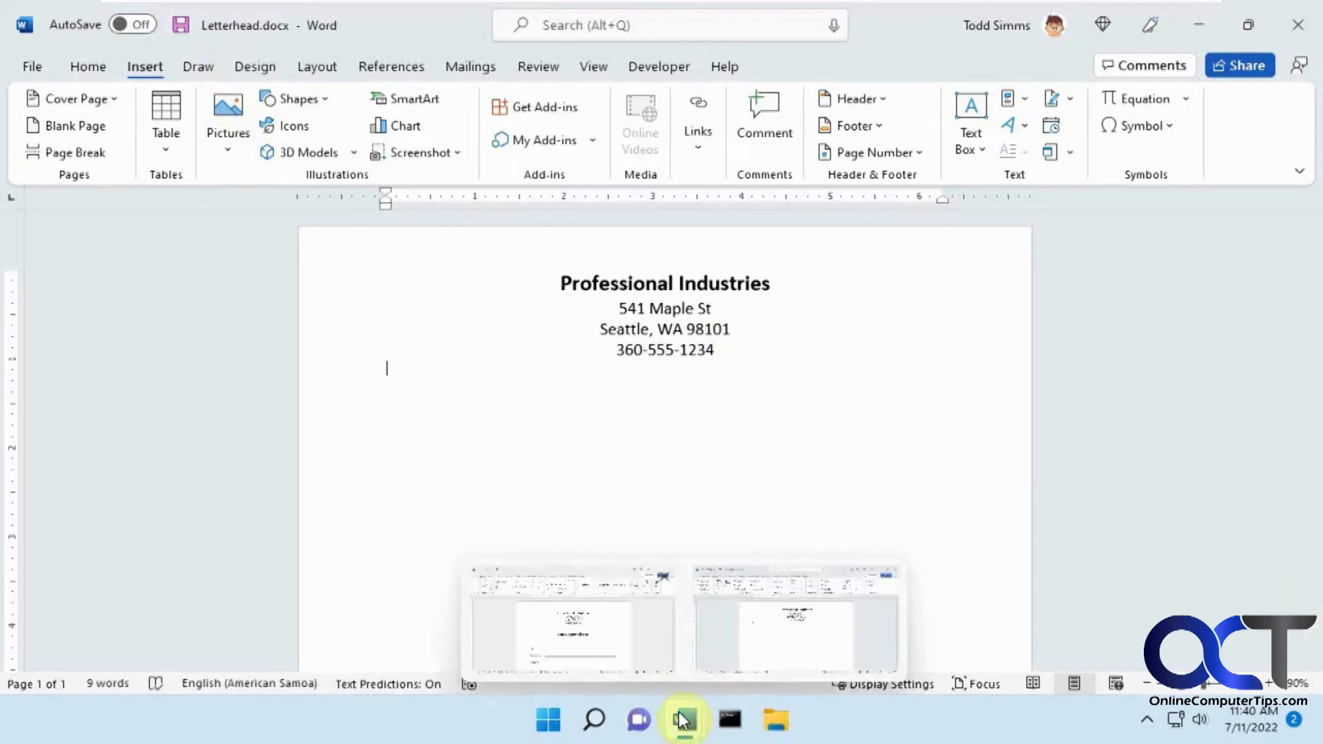
{"action": "left_click", "coordinate": [617, 649]}
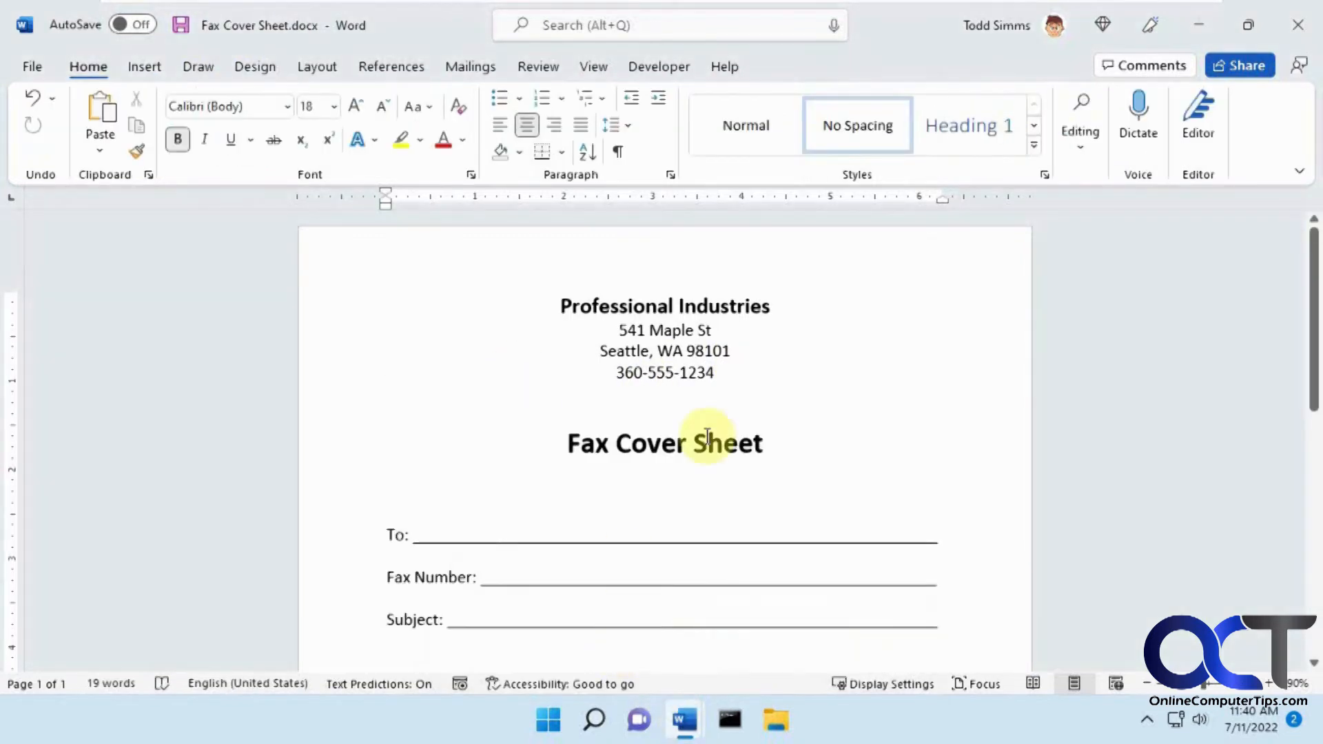
{"action": "left_click", "coordinate": [667, 387]}
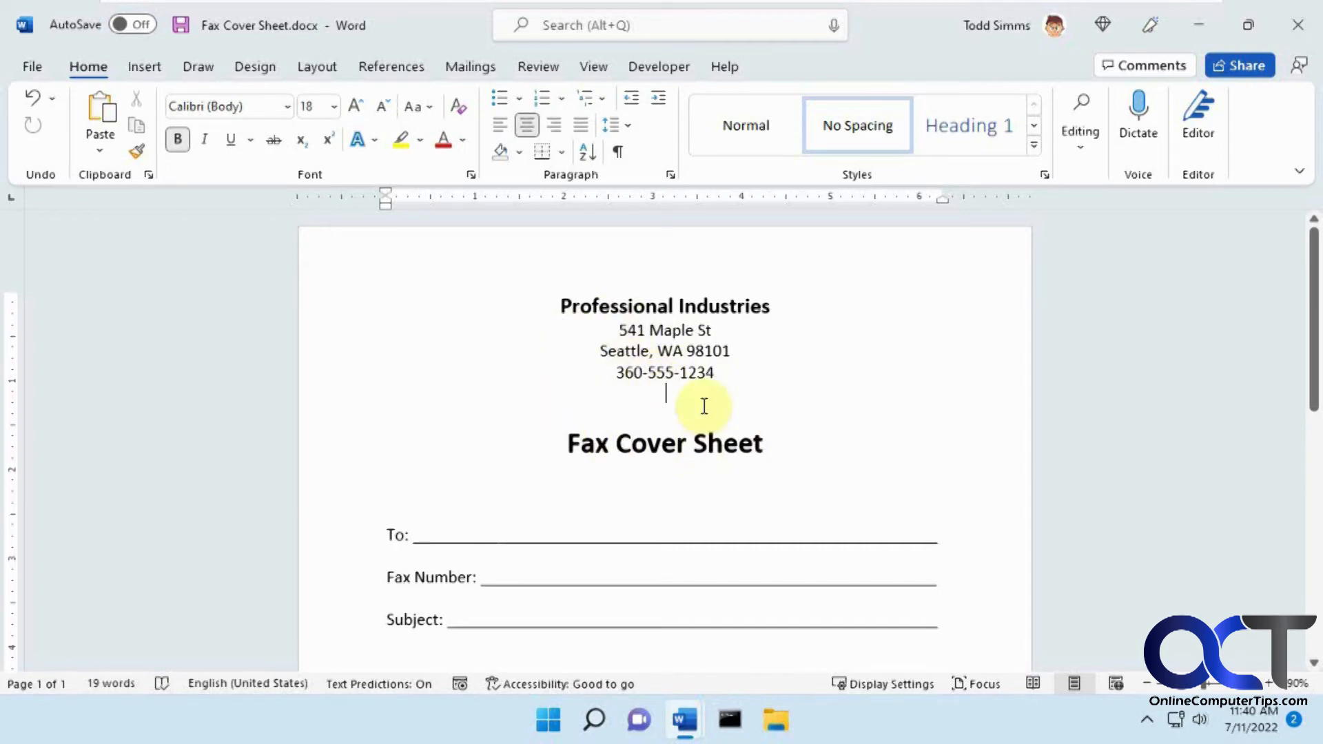
{"action": "mouse_move", "coordinate": [685, 721]}
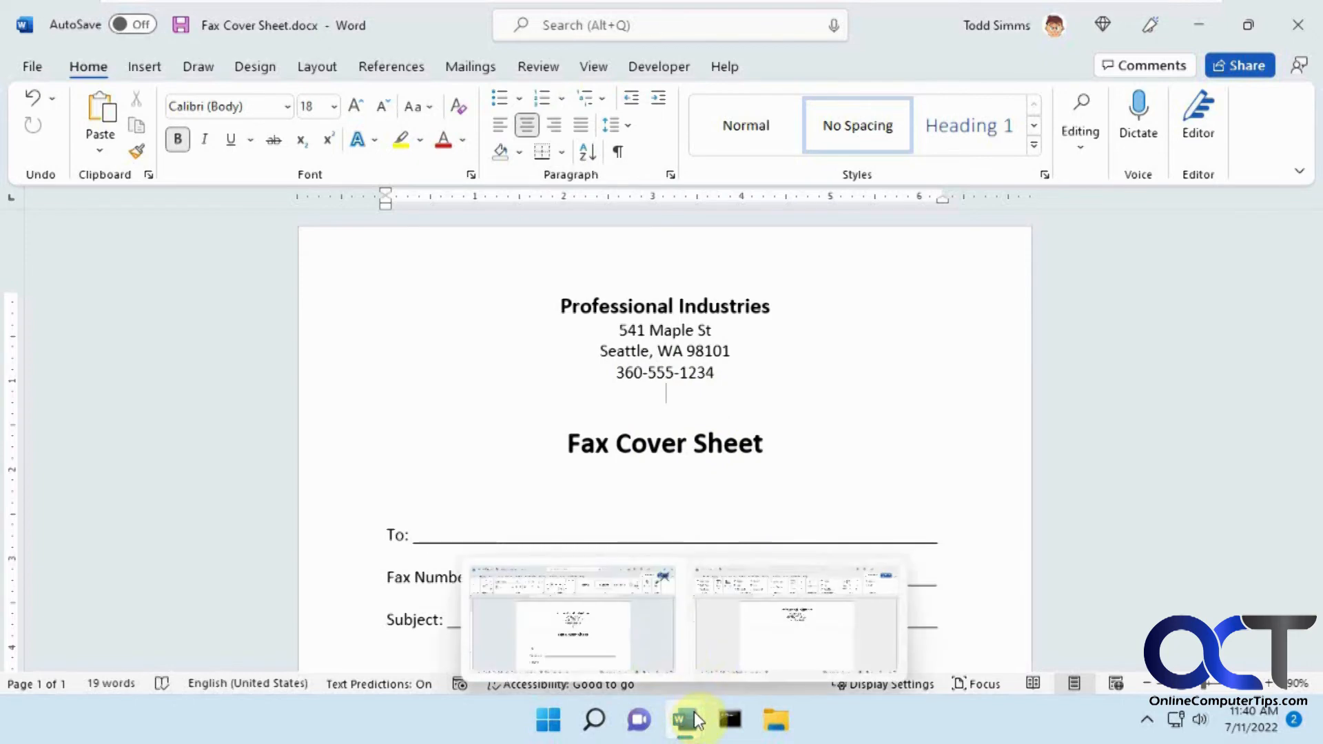
Copy the four-line 541 Maple St letterhead block from Letterhead.docx and return to the Fax Cover Sheet.
{"action": "left_click", "coordinate": [777, 647]}
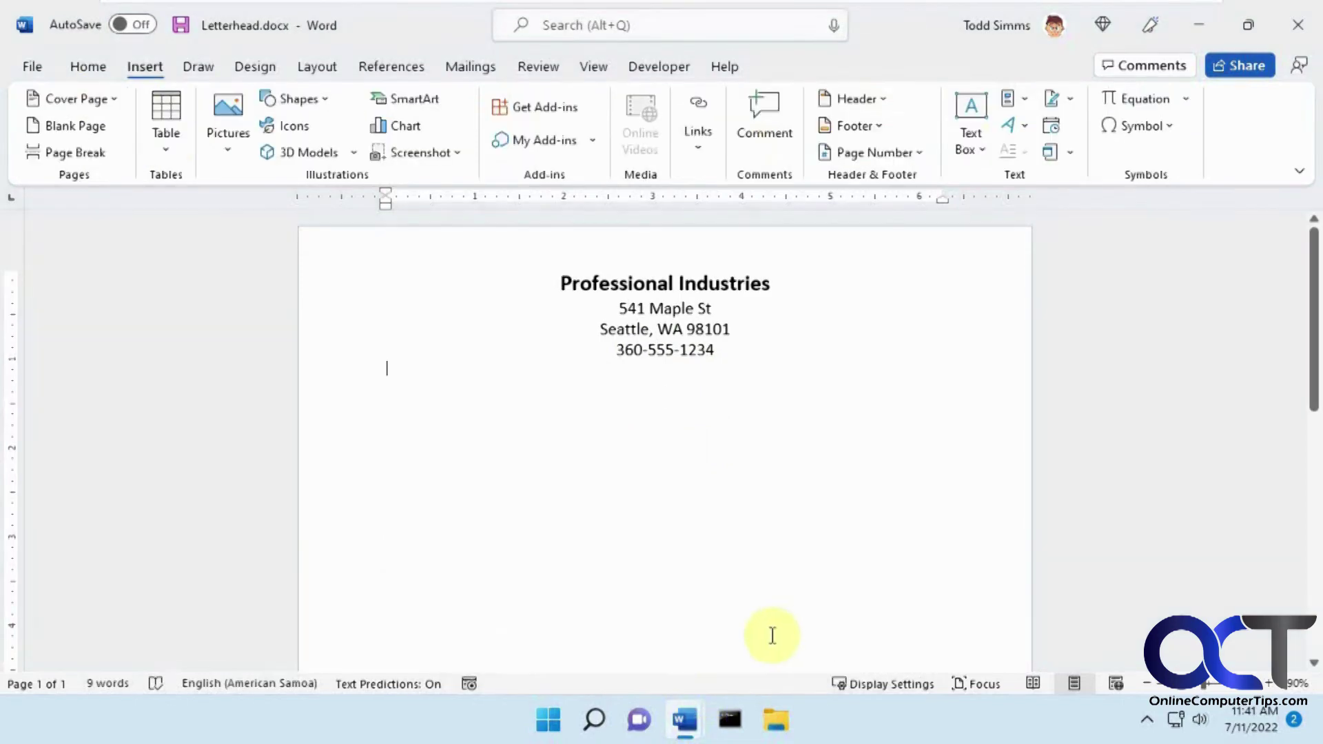
{"action": "left_click_drag", "start_coordinate": [725, 352], "coordinate": [557, 285]}
{"action": "right_click", "coordinate": [648, 317]}
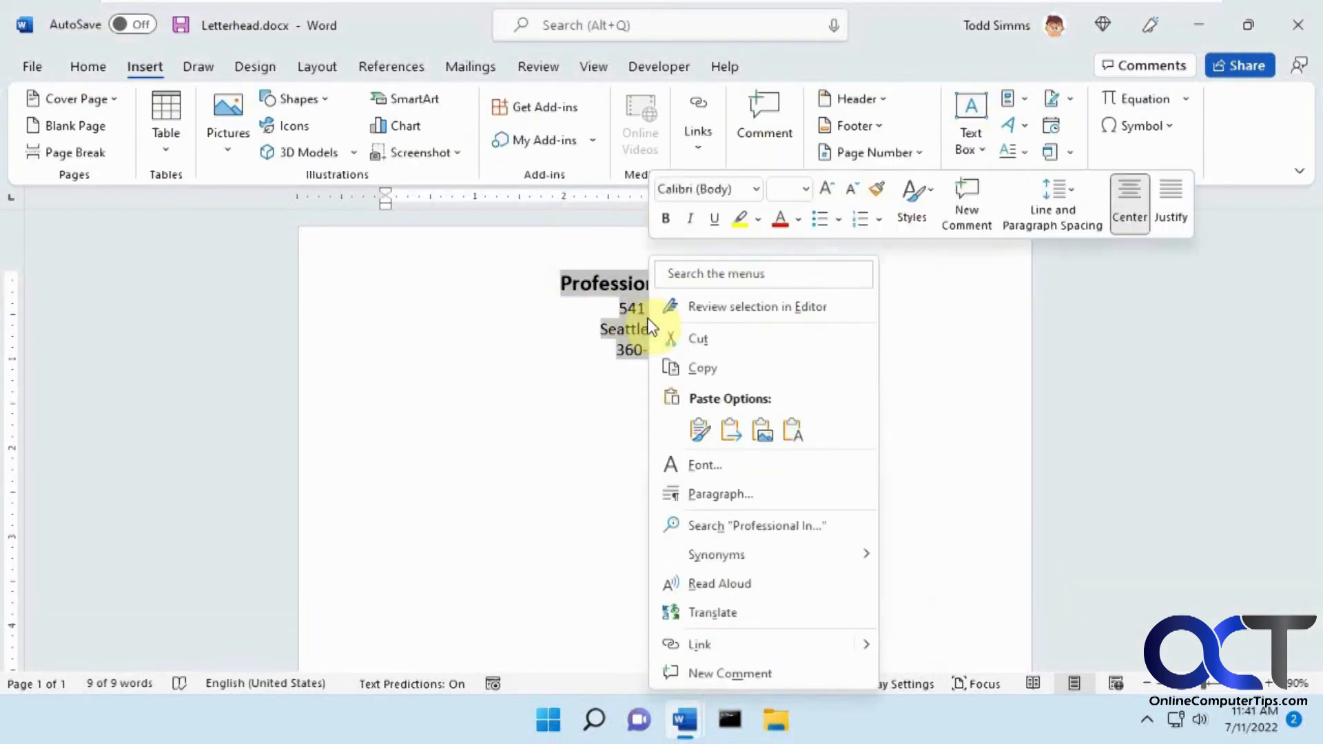
{"action": "left_click", "coordinate": [702, 368]}
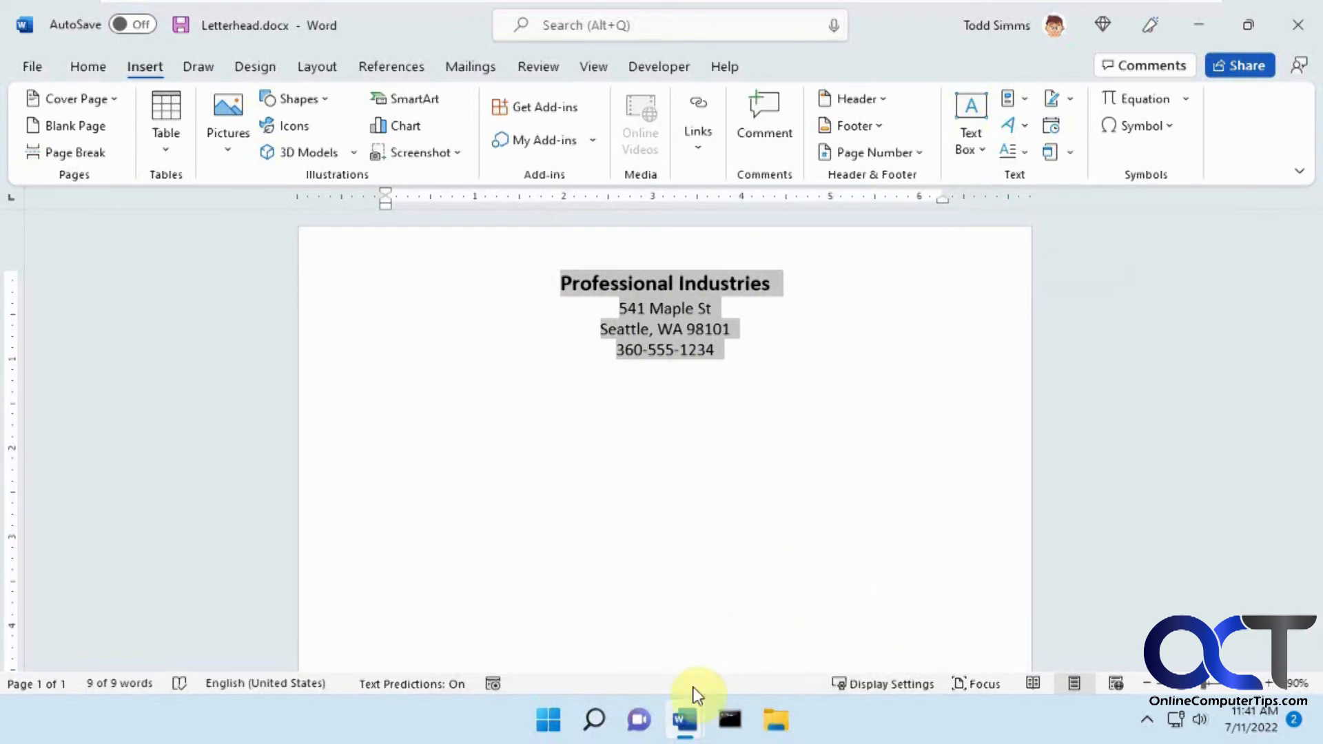
{"action": "mouse_move", "coordinate": [683, 720]}
{"action": "left_click", "coordinate": [624, 644]}
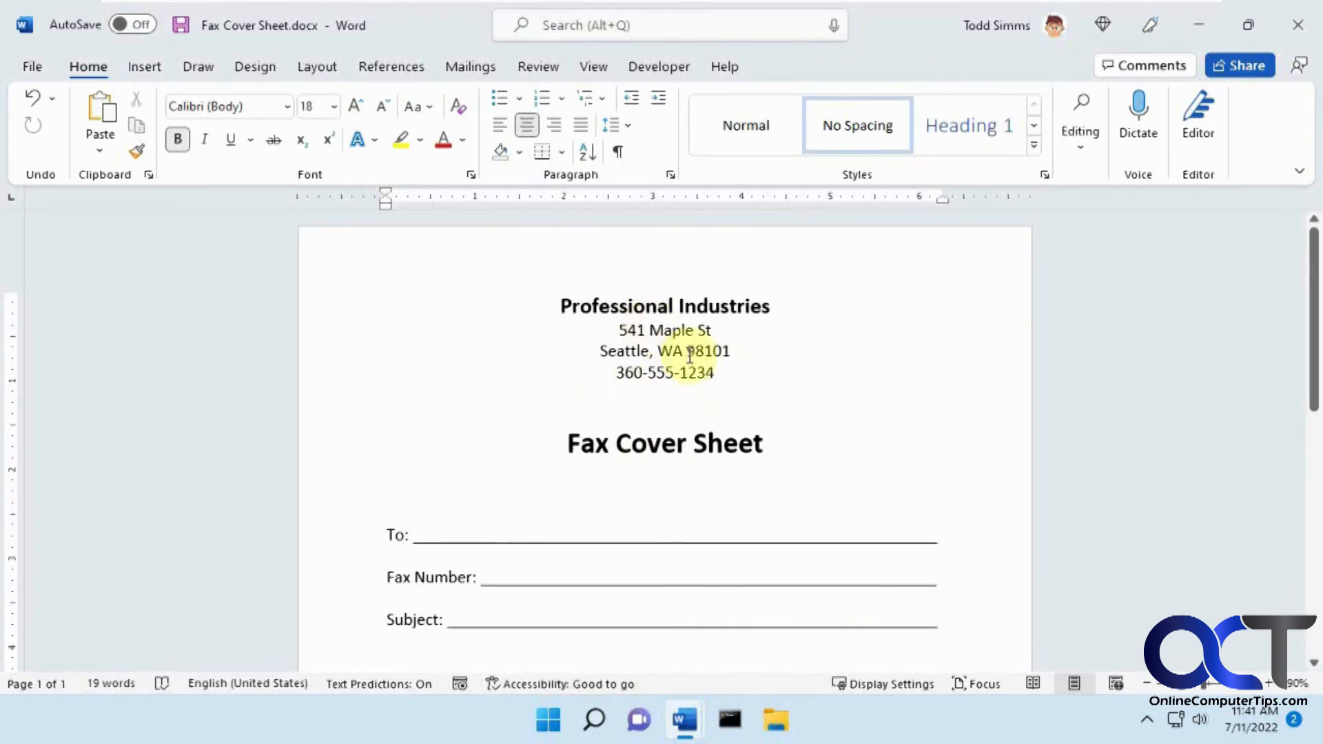
{"action": "left_click_drag", "start_coordinate": [725, 388], "coordinate": [564, 306]}
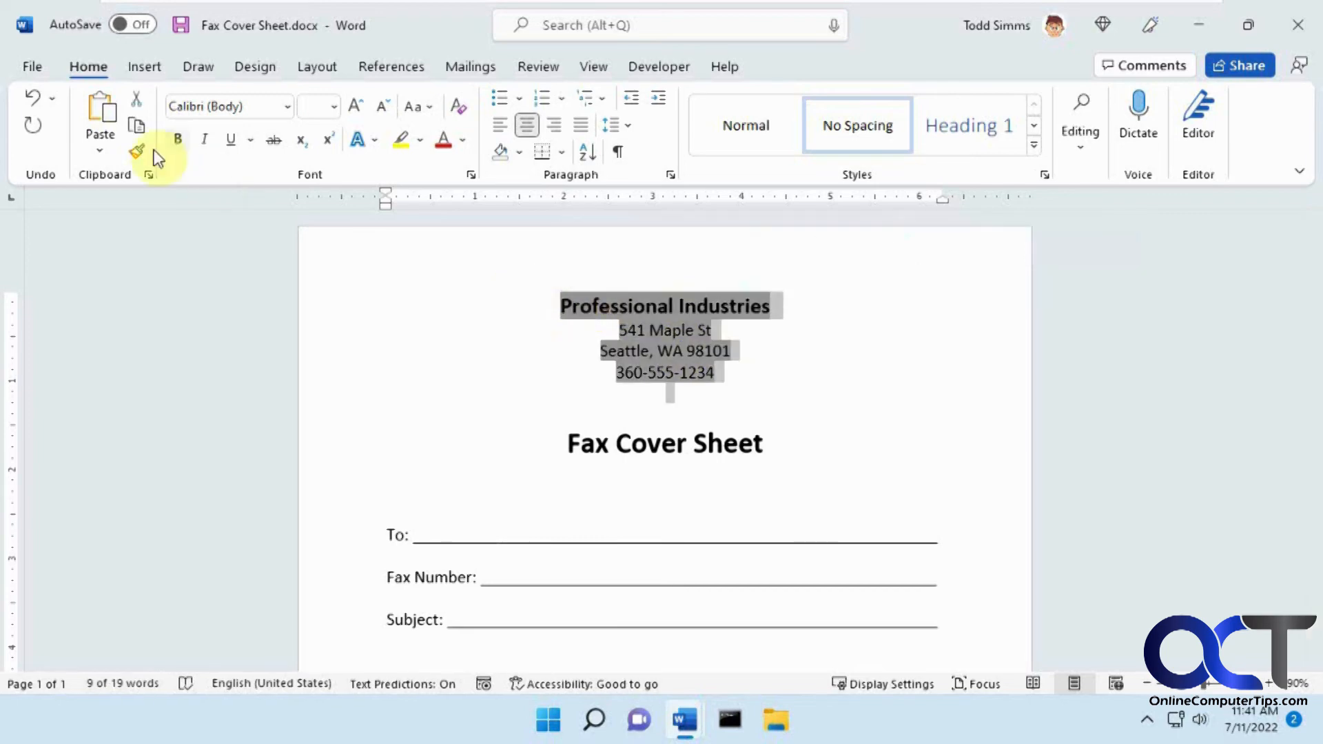
{"action": "left_click", "coordinate": [100, 150]}
{"action": "left_click", "coordinate": [155, 244]}
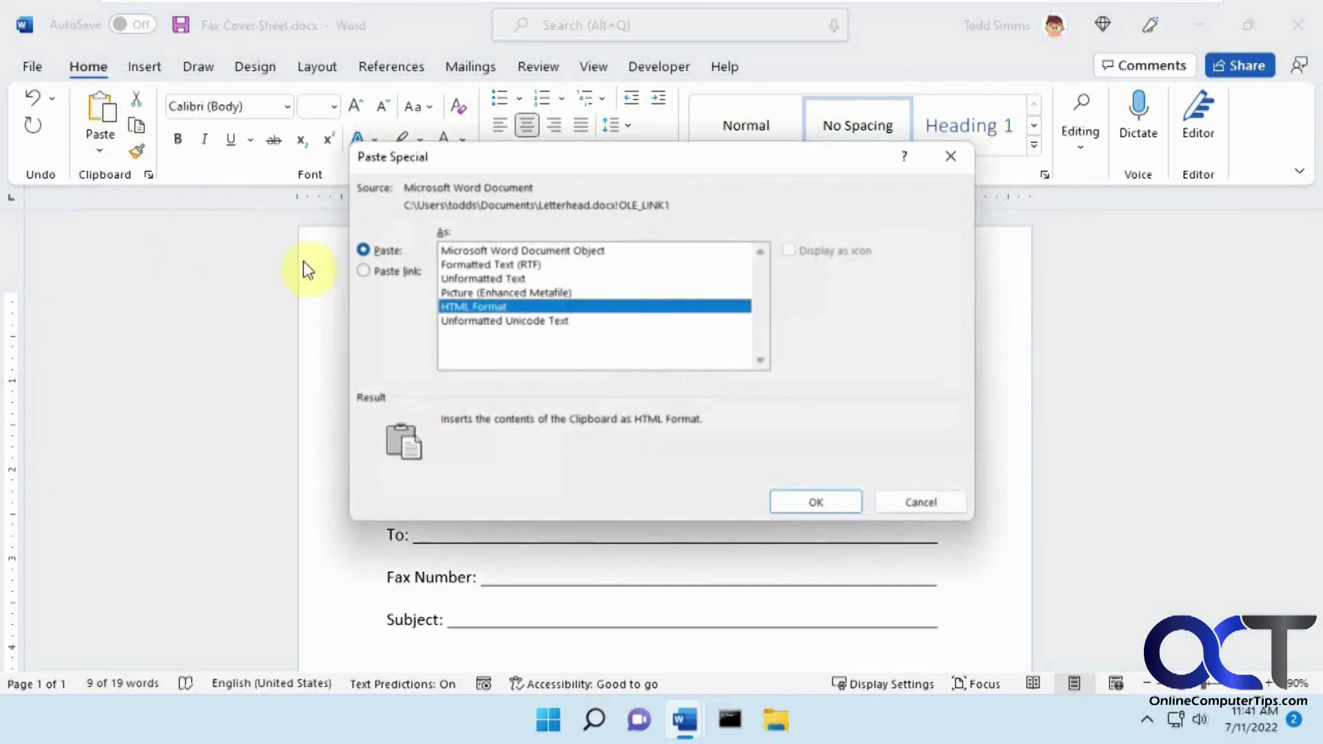
{"action": "left_click", "coordinate": [363, 272]}
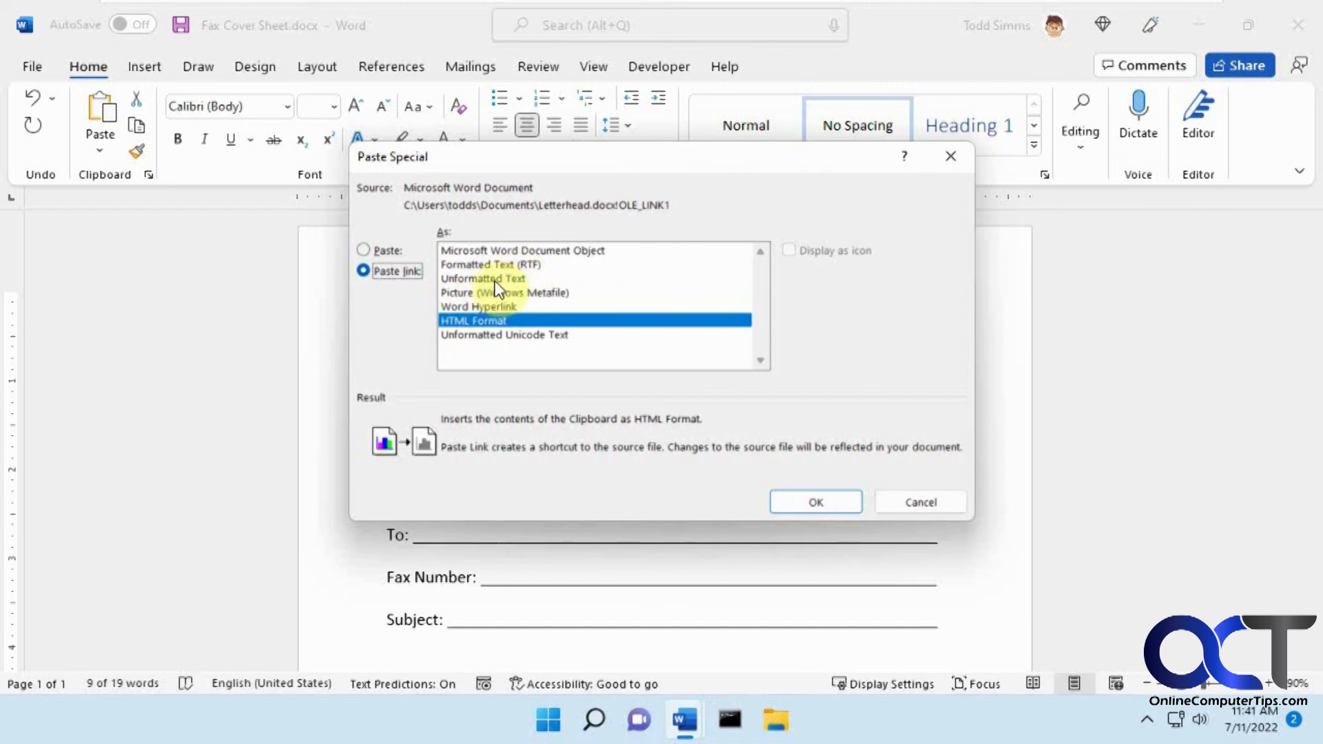
{"action": "left_click", "coordinate": [927, 498]}
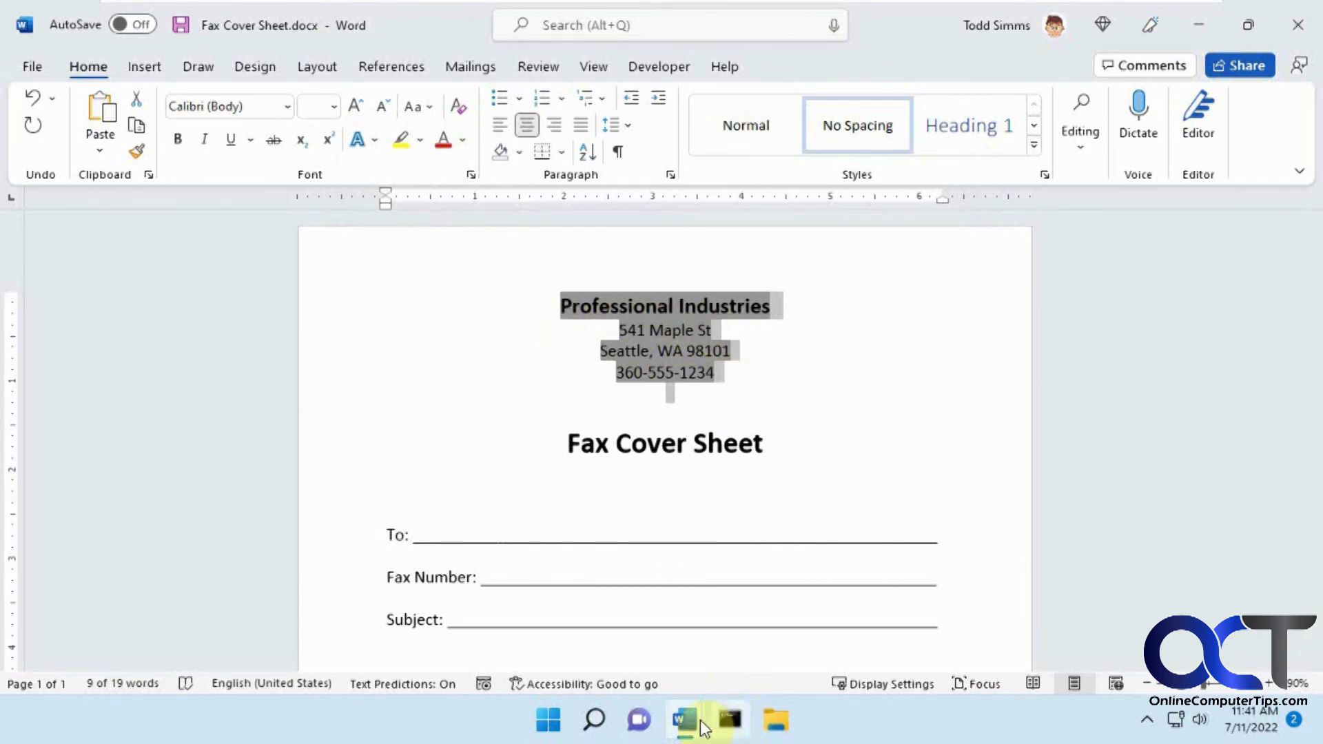
Bring Letterhead.docx back to the front and clear the text selection.
{"action": "mouse_move", "coordinate": [683, 721]}
{"action": "left_click", "coordinate": [794, 619]}
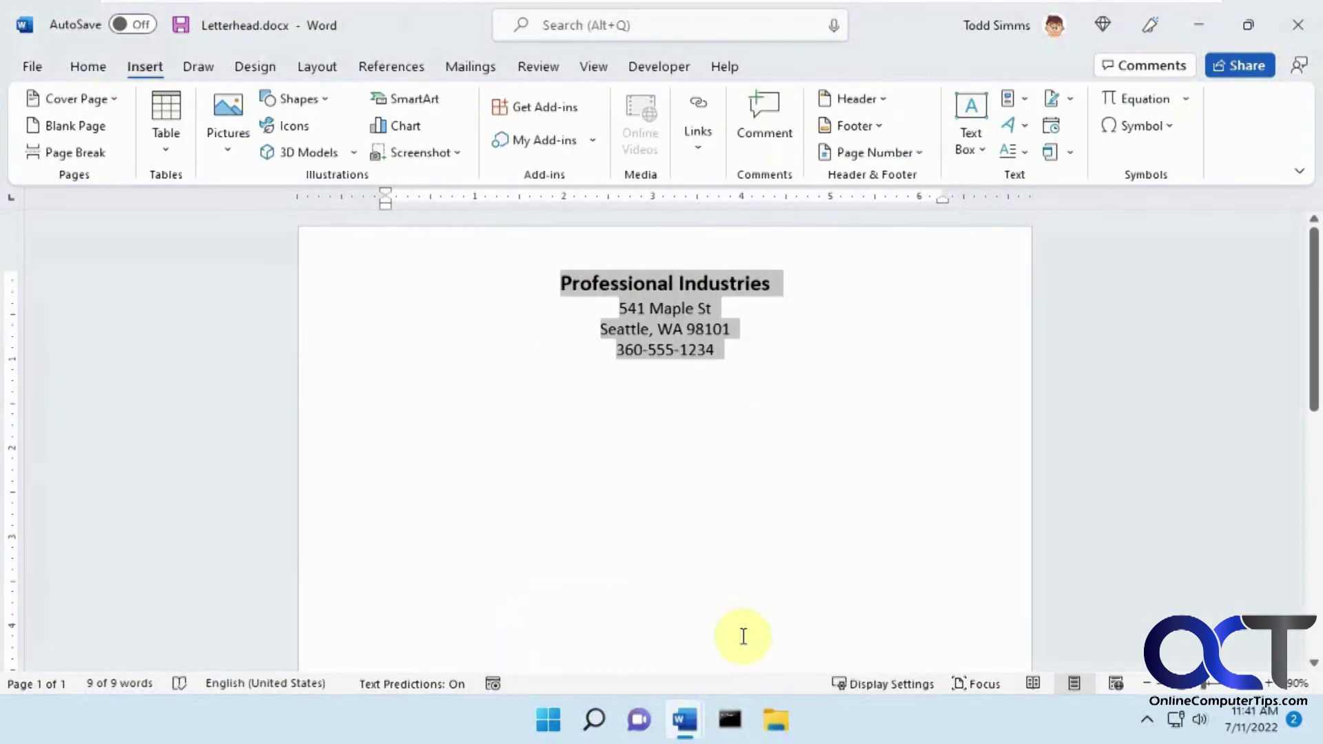
{"action": "left_click", "coordinate": [712, 416]}
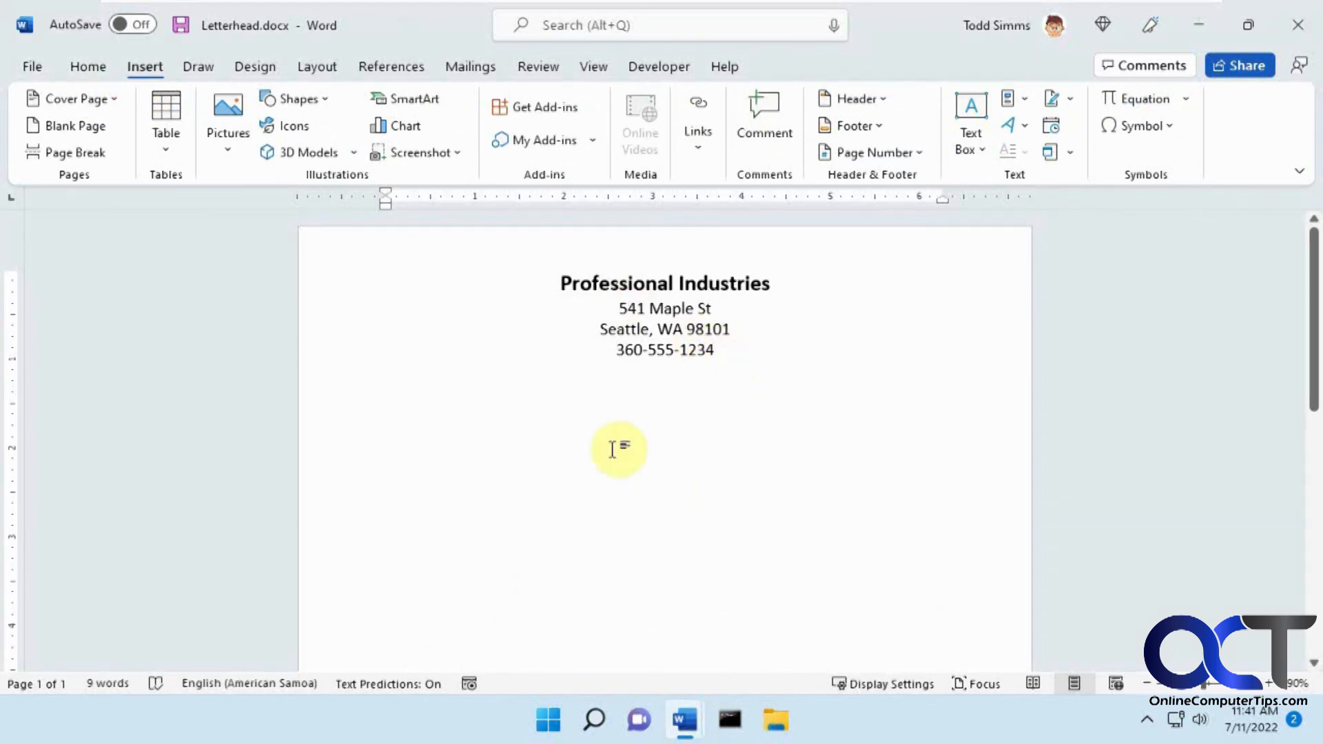